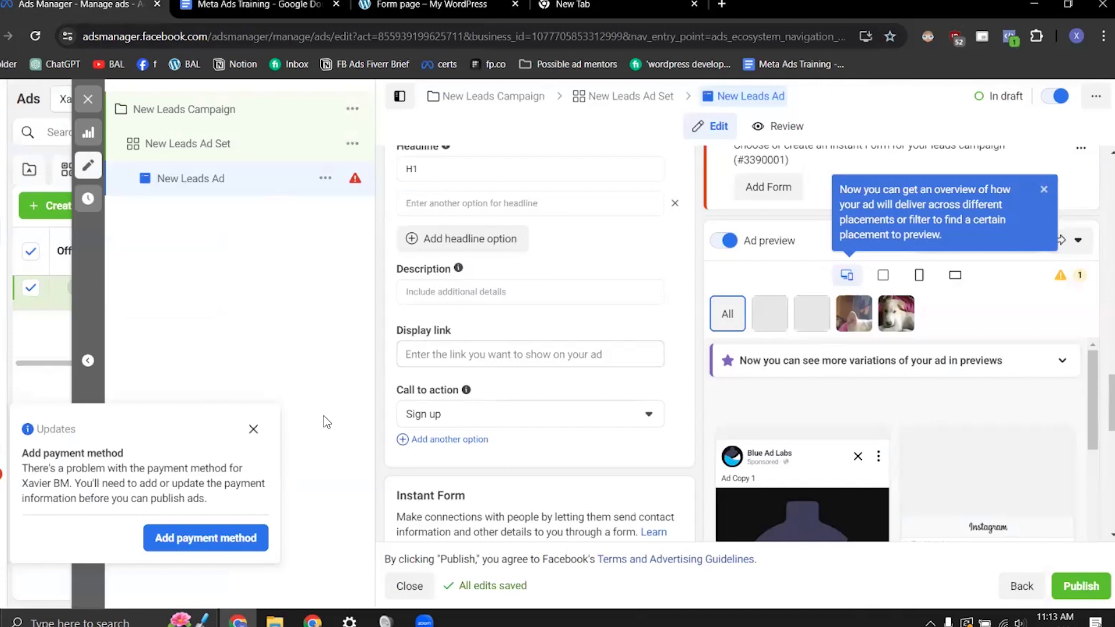
Dismiss the payment method notice, start a new instant form for the New Leads Ad, and name it Test Lead Form
click(254, 430)
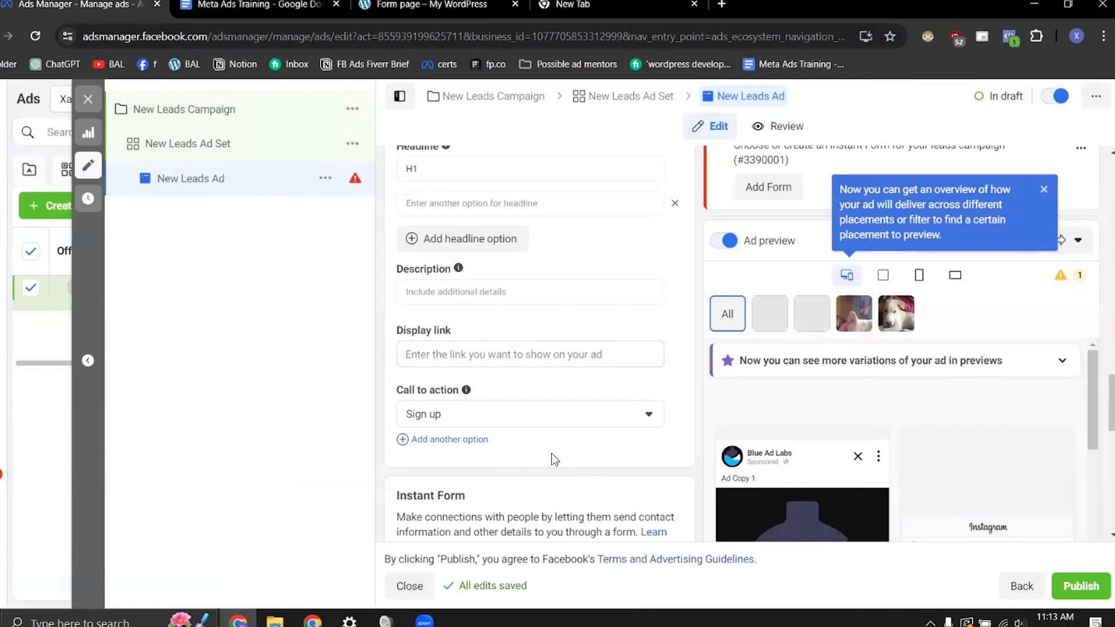
scroll(551, 459, down, 10)
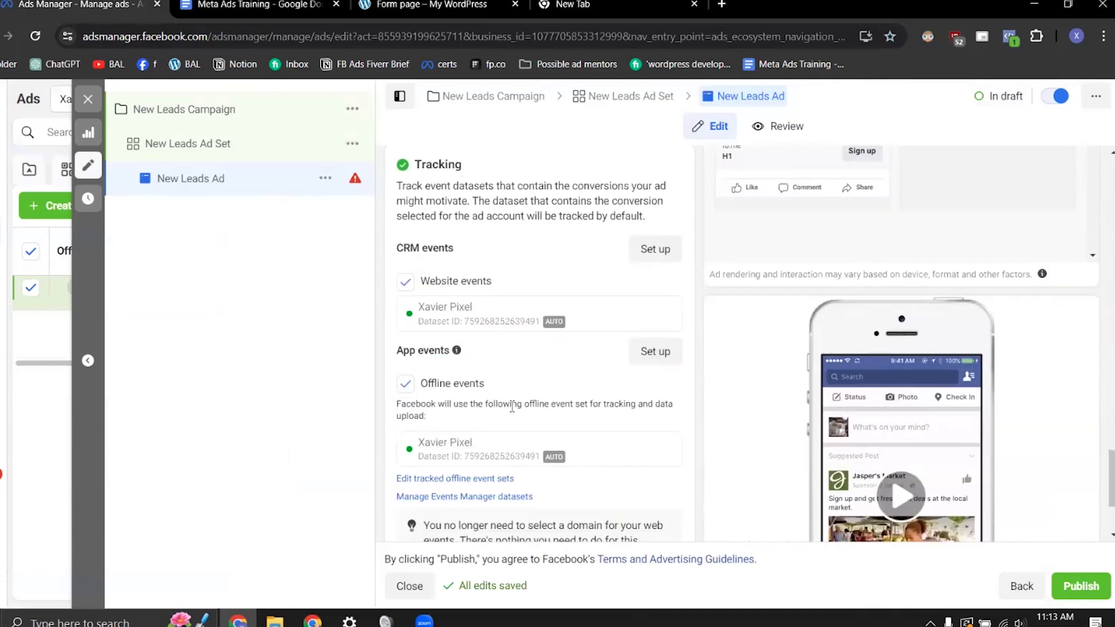
scroll(510, 389, up, 5)
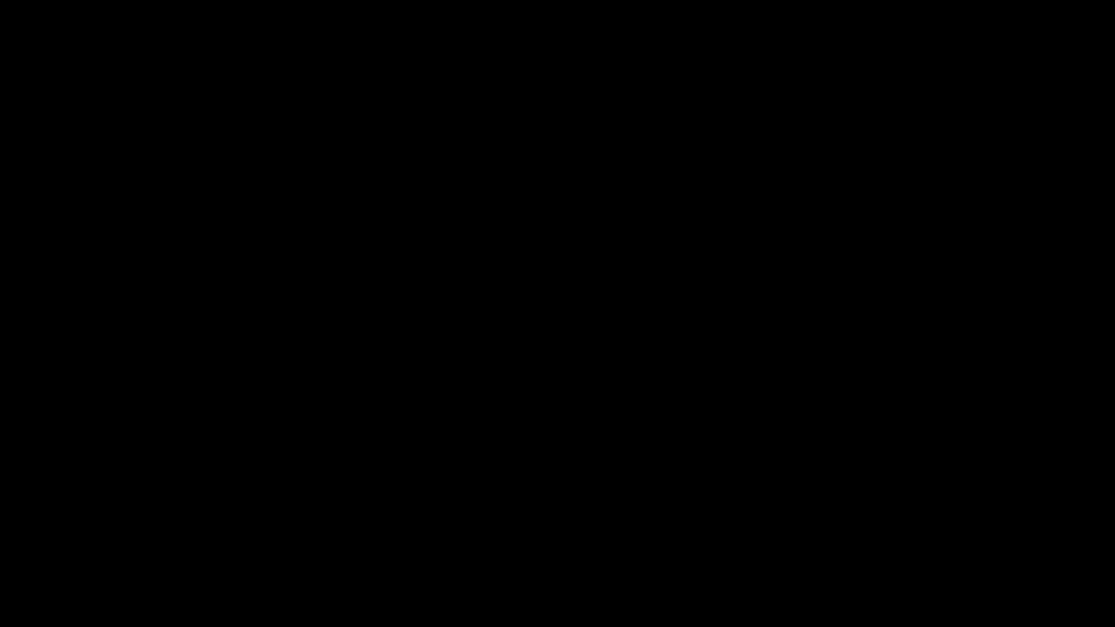
drag(397, 269, 485, 285)
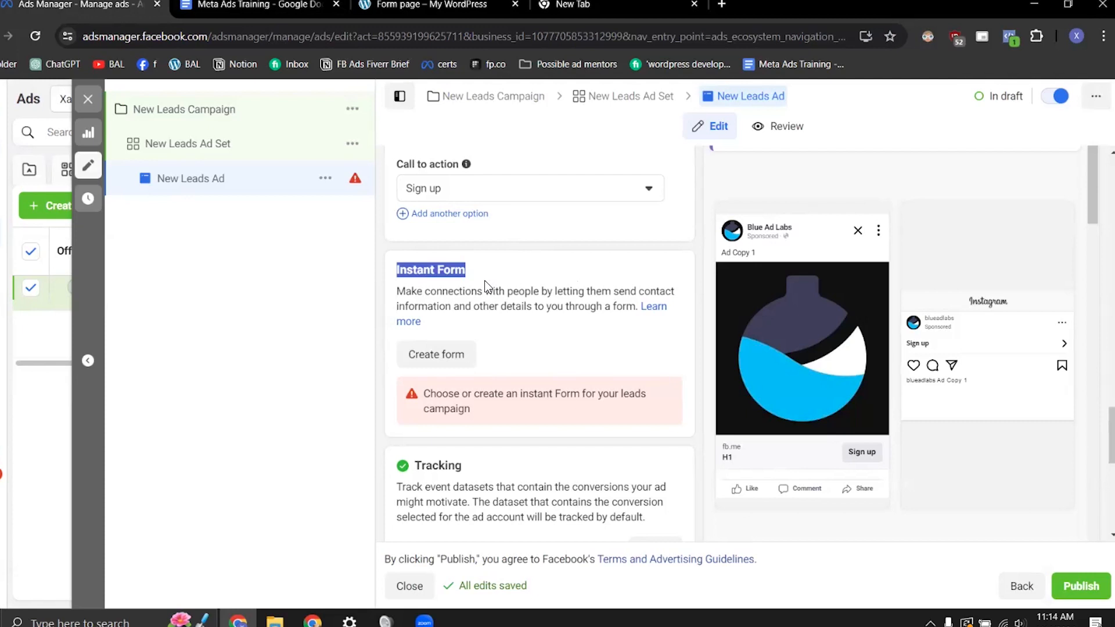
click(451, 358)
drag(344, 216, 163, 218)
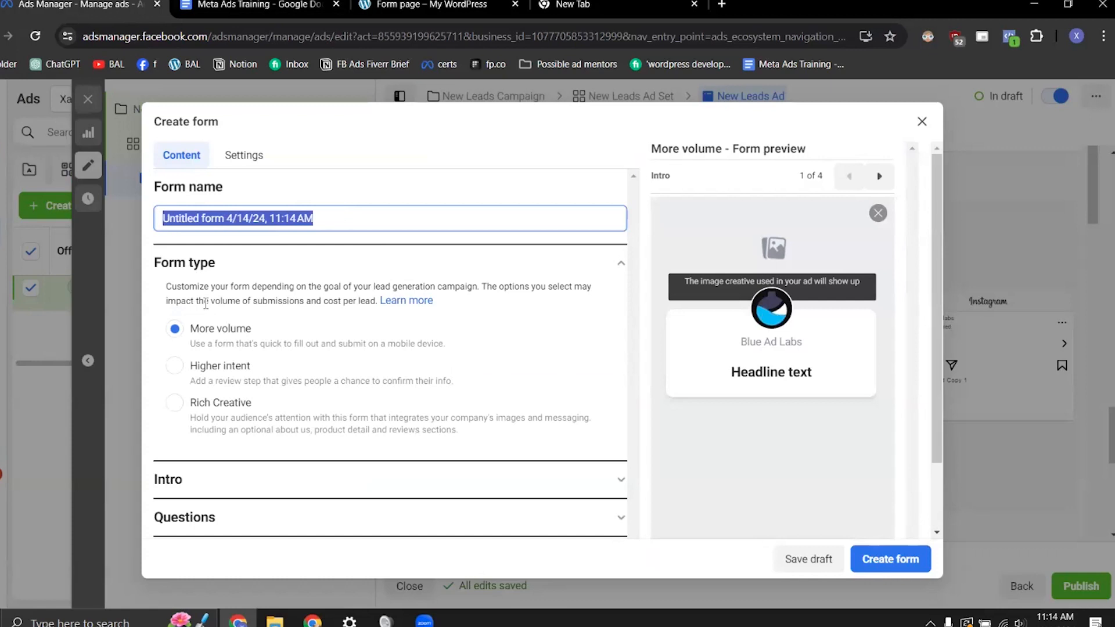
text(Test Lead Form)
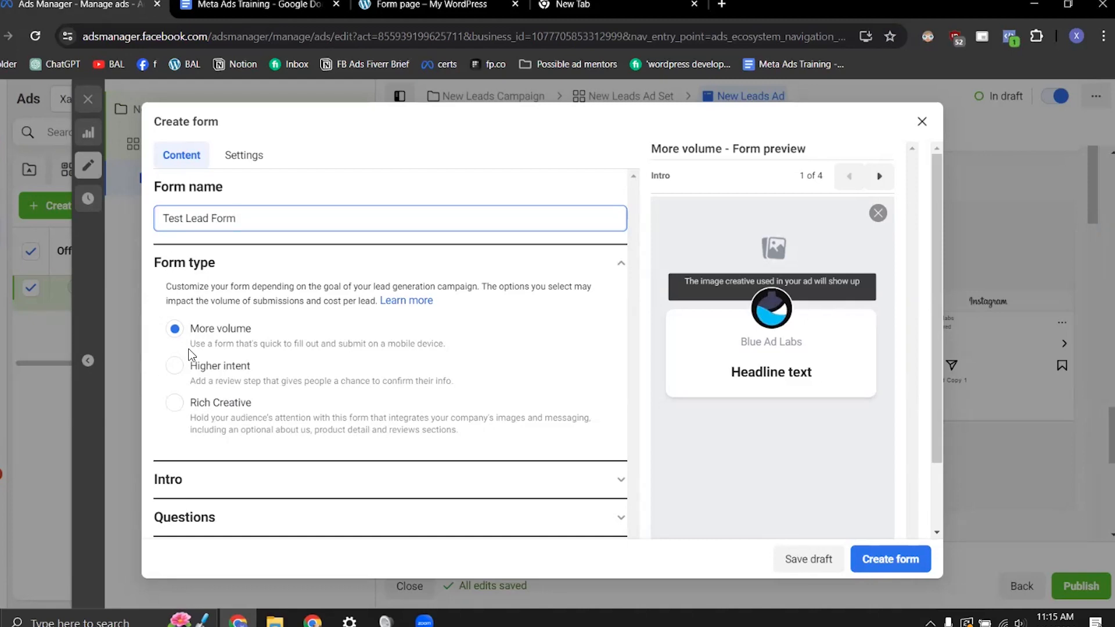
Upload WIN_20230830_08_26_07_Pro.jpg as the background image of the form's intro
click(372, 480)
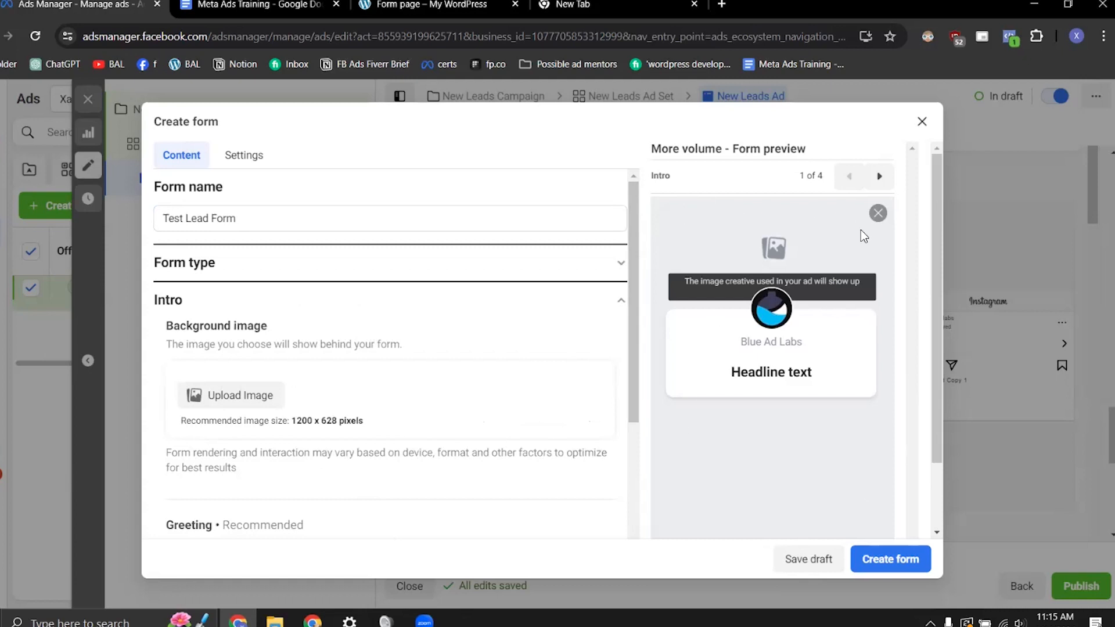
click(239, 399)
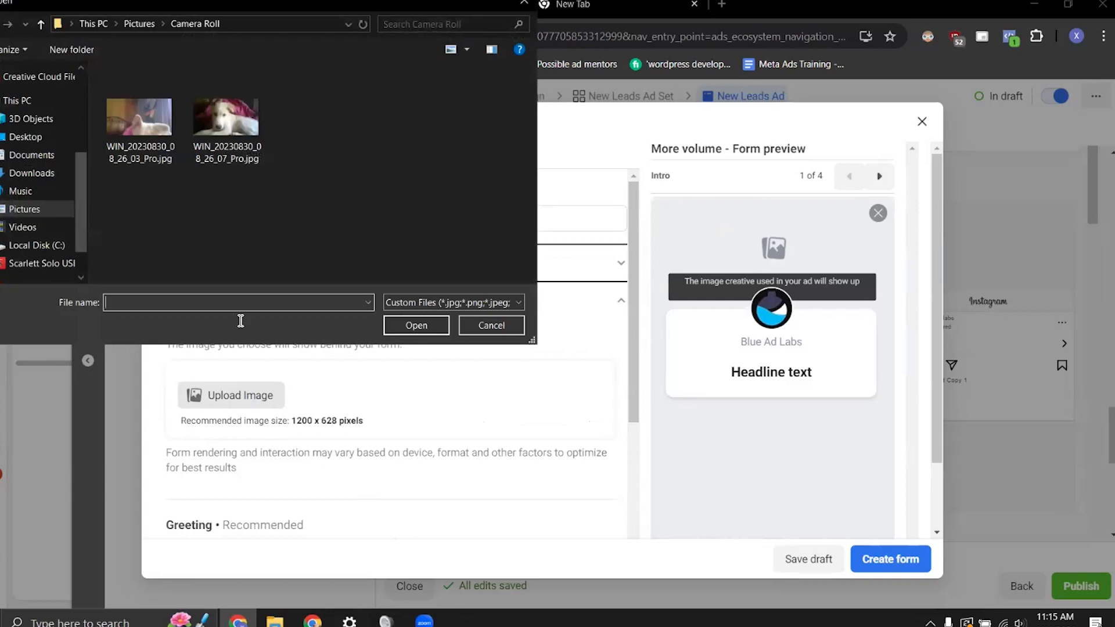
click(233, 128)
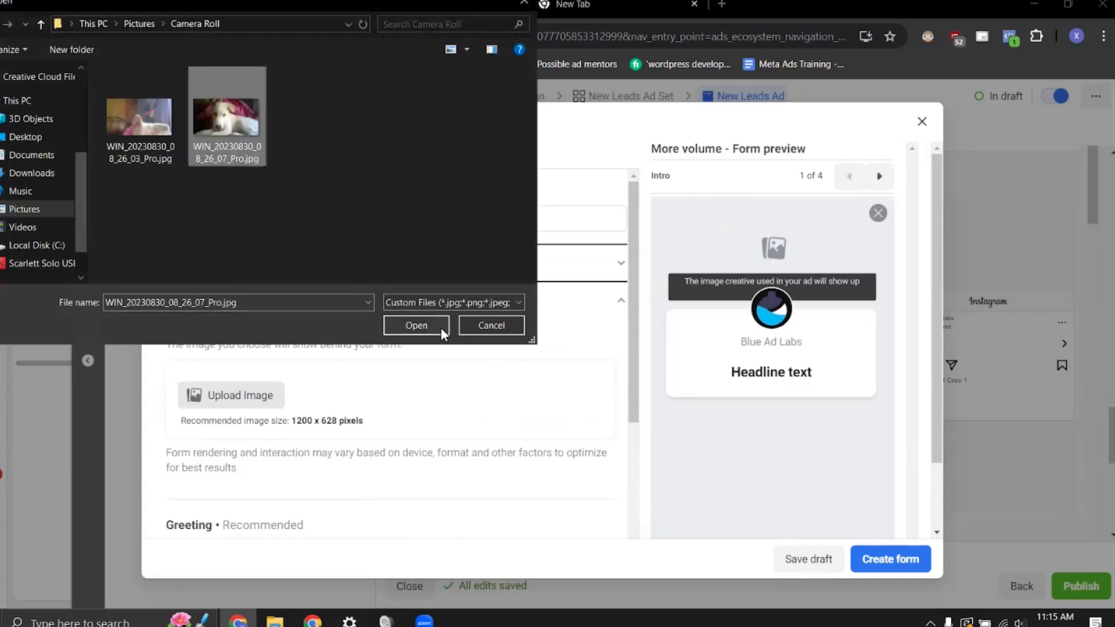
click(426, 324)
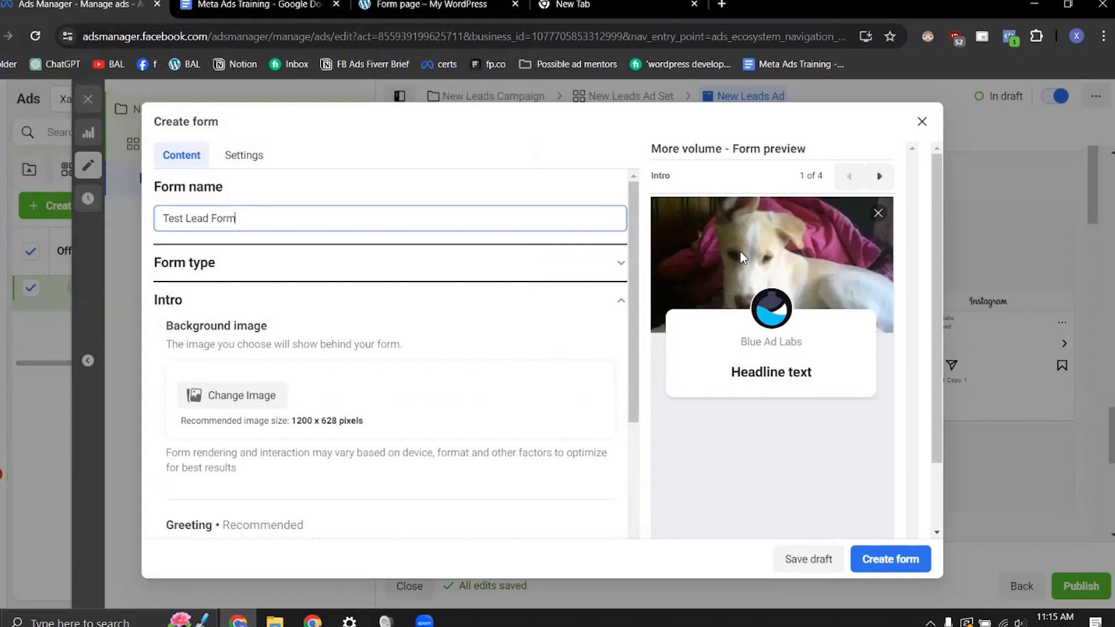
Enter "10% Off on All Ad Services" as the headline of the form's greeting
scroll(481, 319, down, 3)
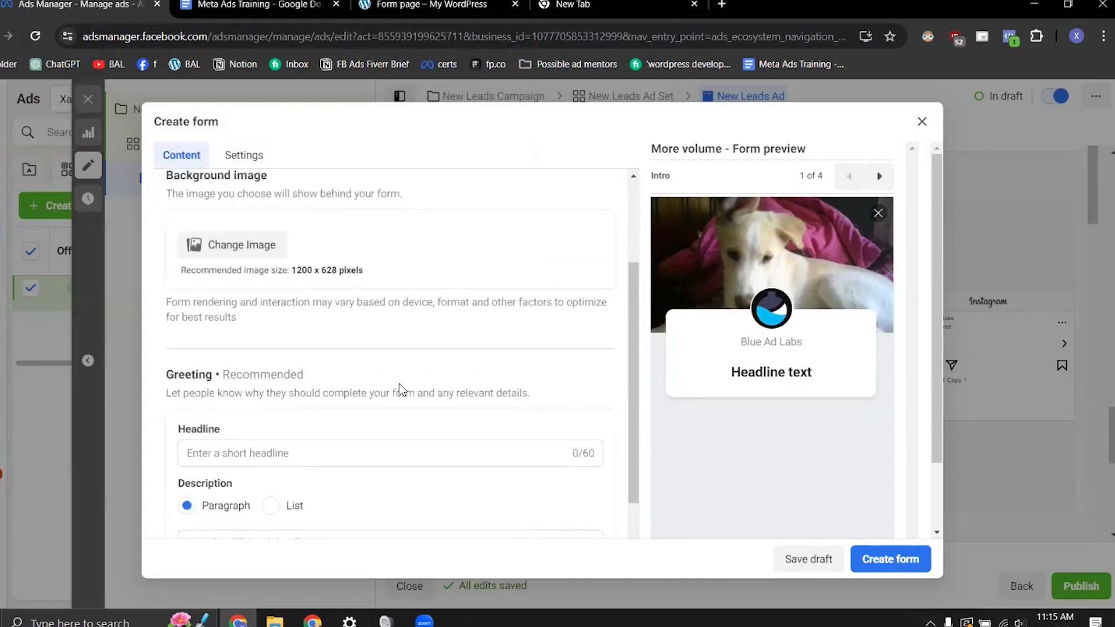
click(274, 448)
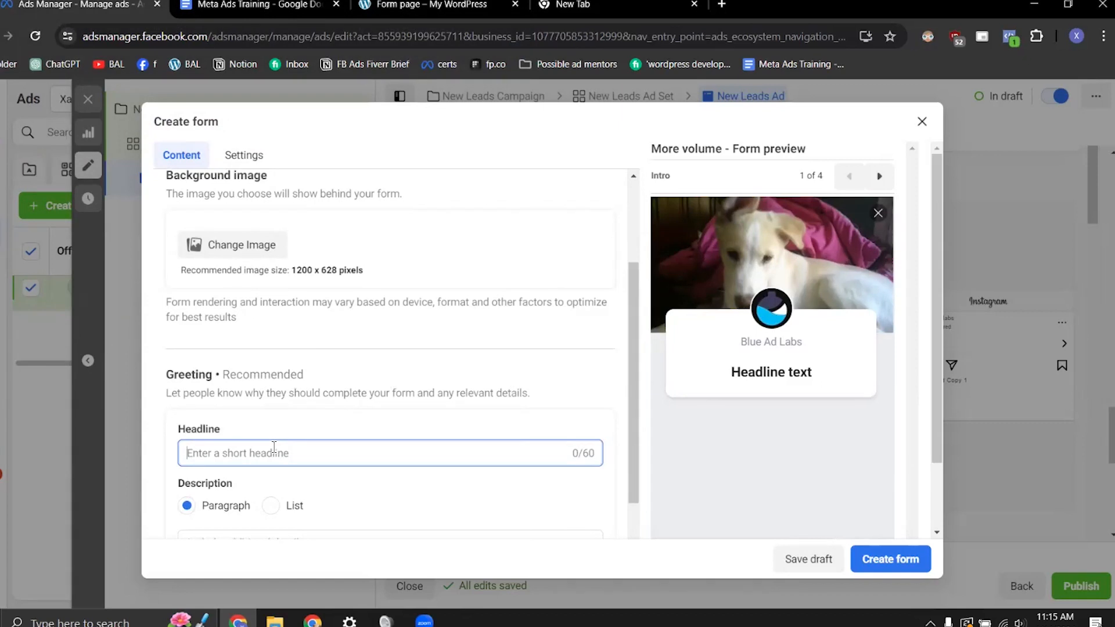
text(5)
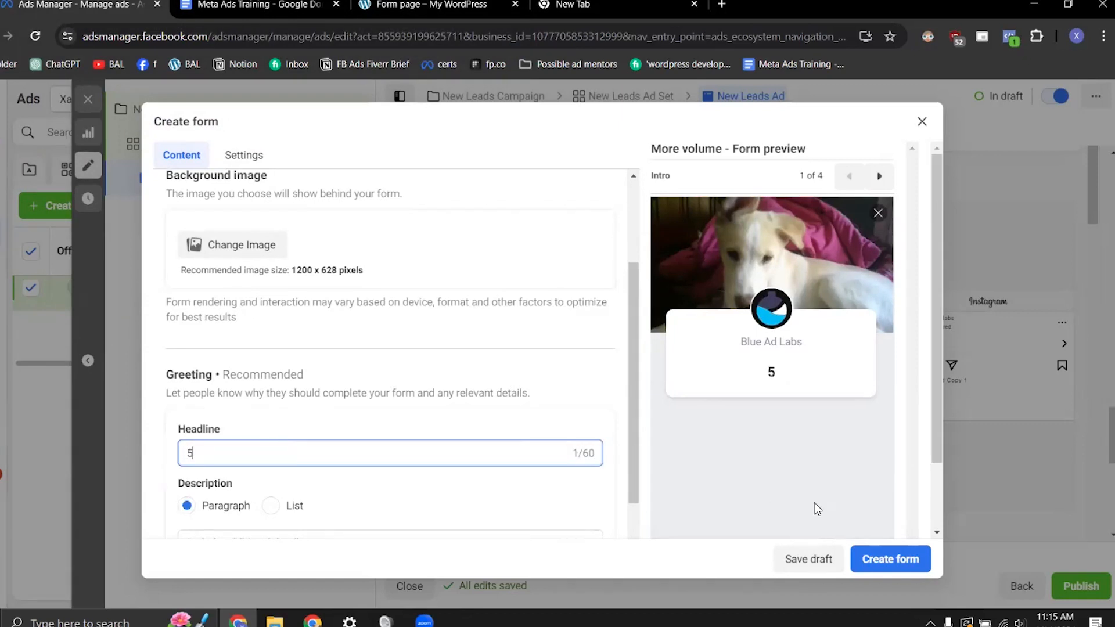
key(BackSpace)
text(10% Off on All Ad)
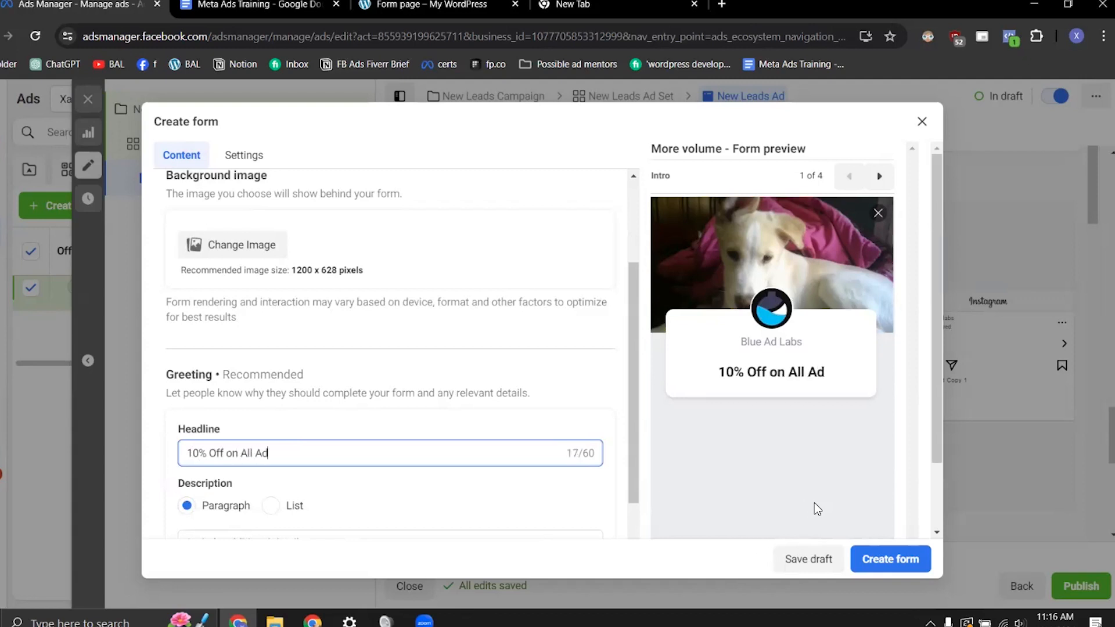
text( Serv)
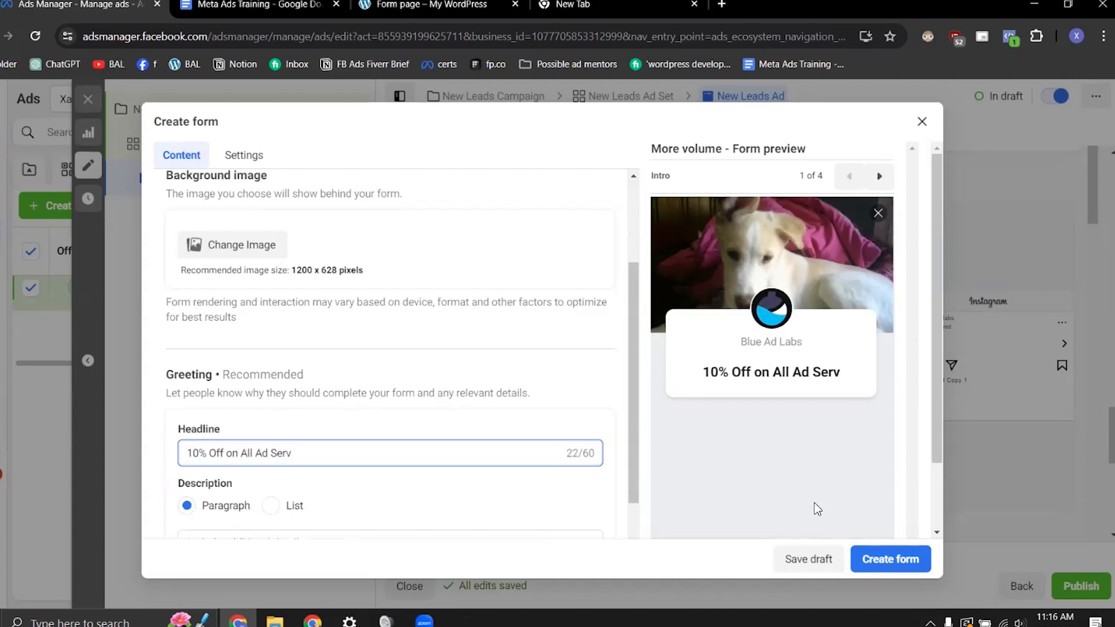
text(ices)
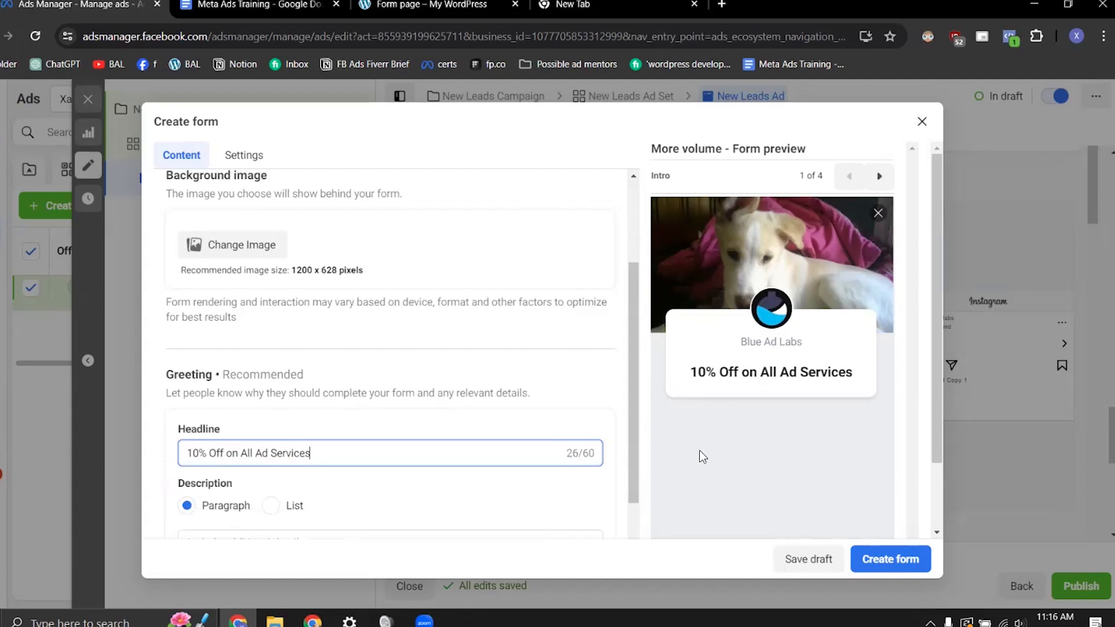
Make the greeting description a list with the items "Professional Experience" and "Dedicated team member"
scroll(252, 369, down, 3)
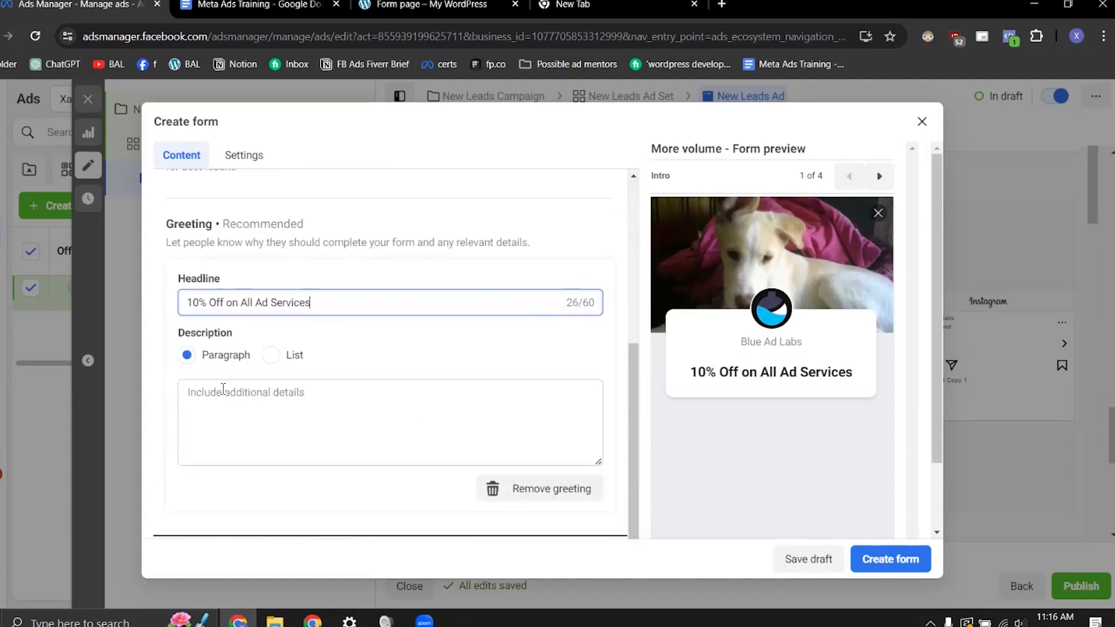
click(271, 355)
click(269, 391)
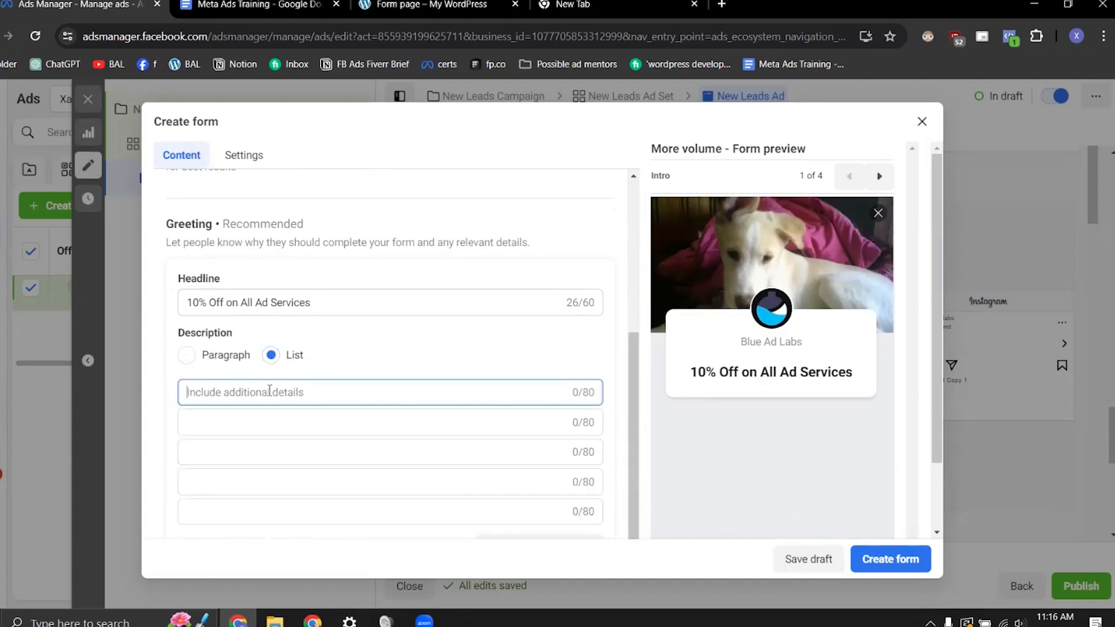
text(Professional)
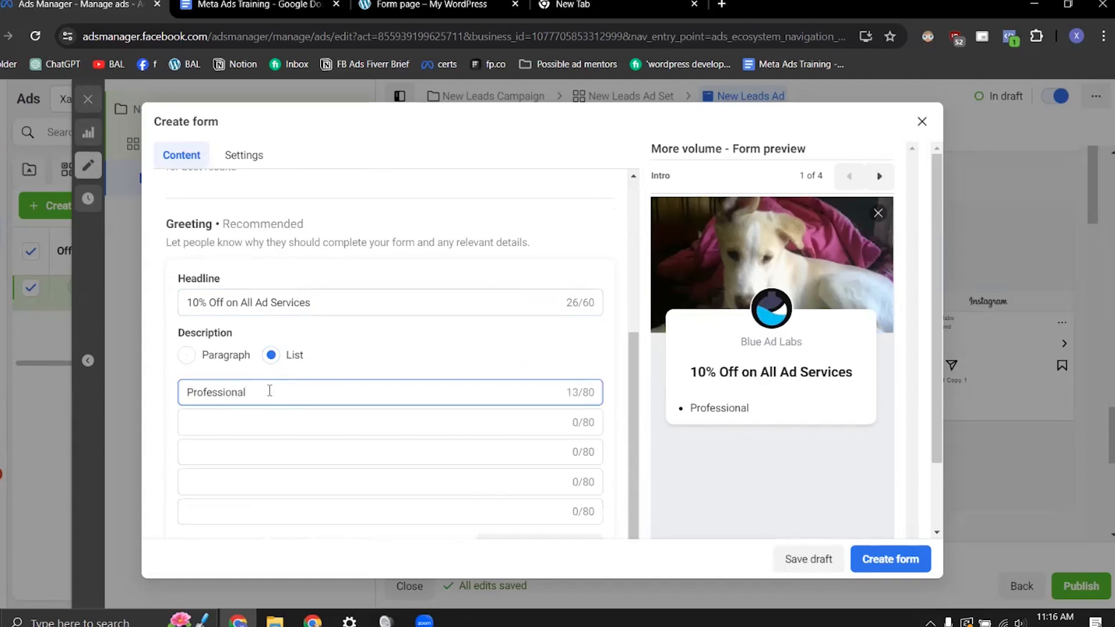
text( Experience)
click(282, 419)
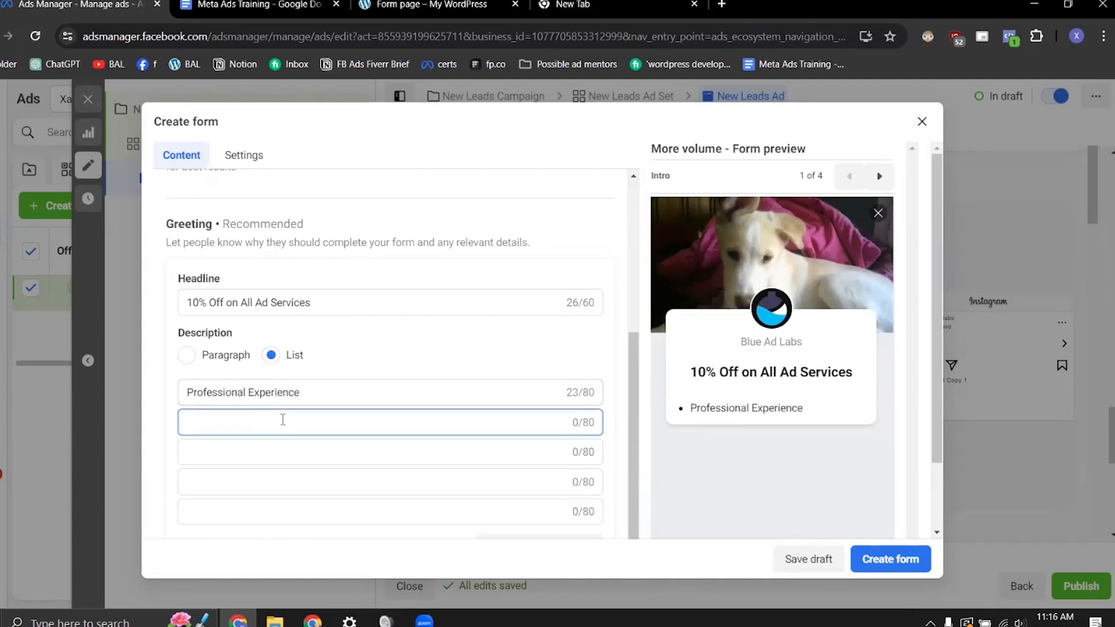
text(Dedicated team me)
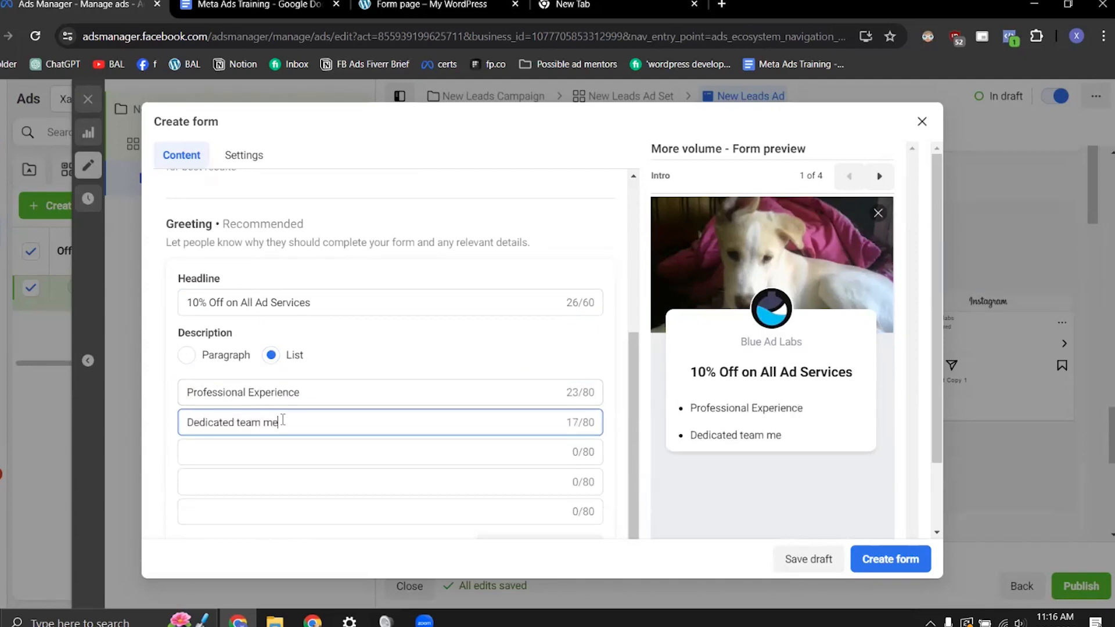
text(mber)
Set the greeting description to a paragraph reading "Get 10% off on all ad services till 5th May."
click(216, 357)
click(309, 417)
text(Get 1)
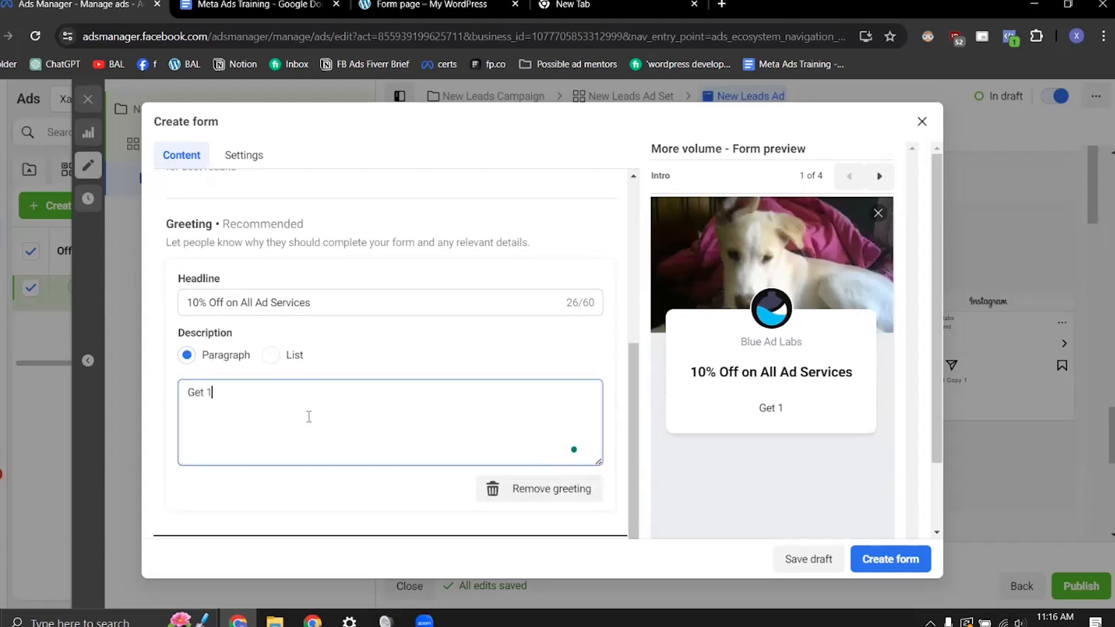
text(0% off o)
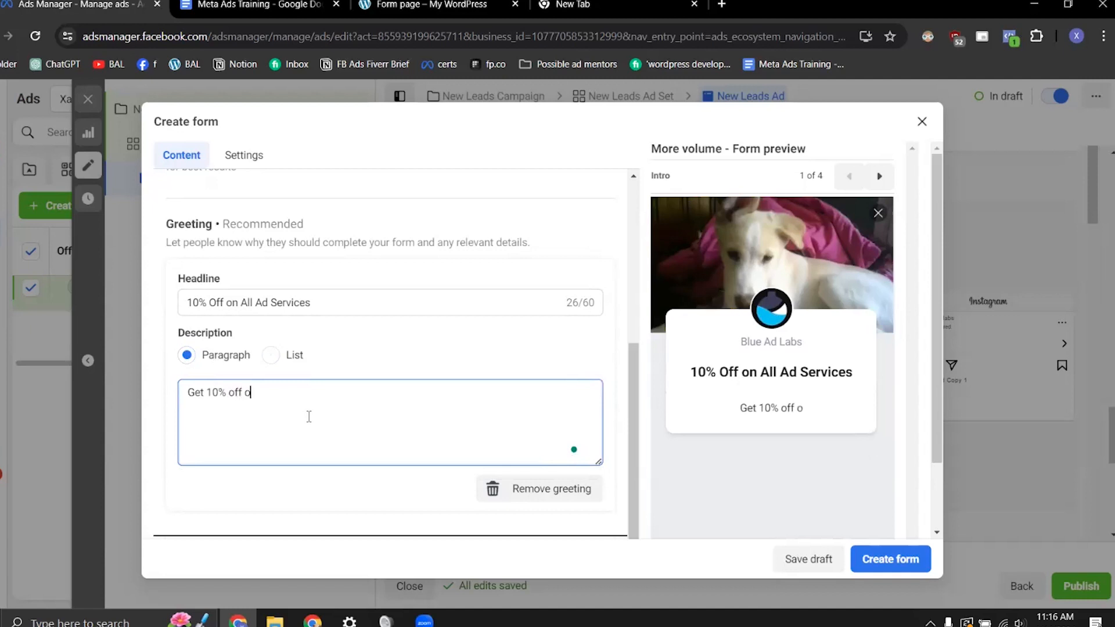
text(n all ad serv)
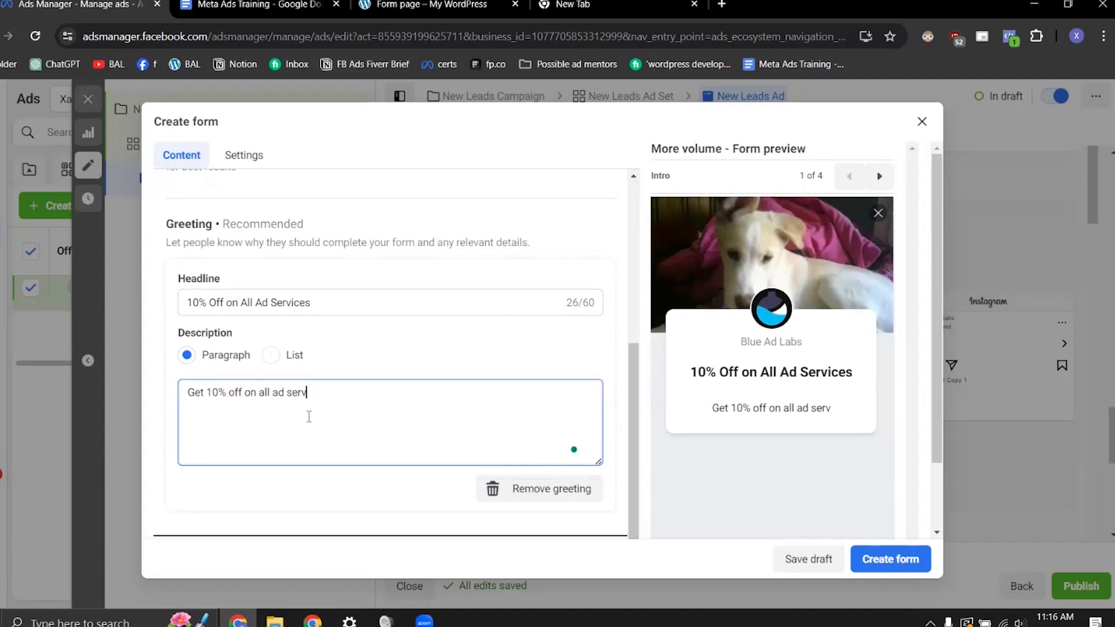
text(ices til)
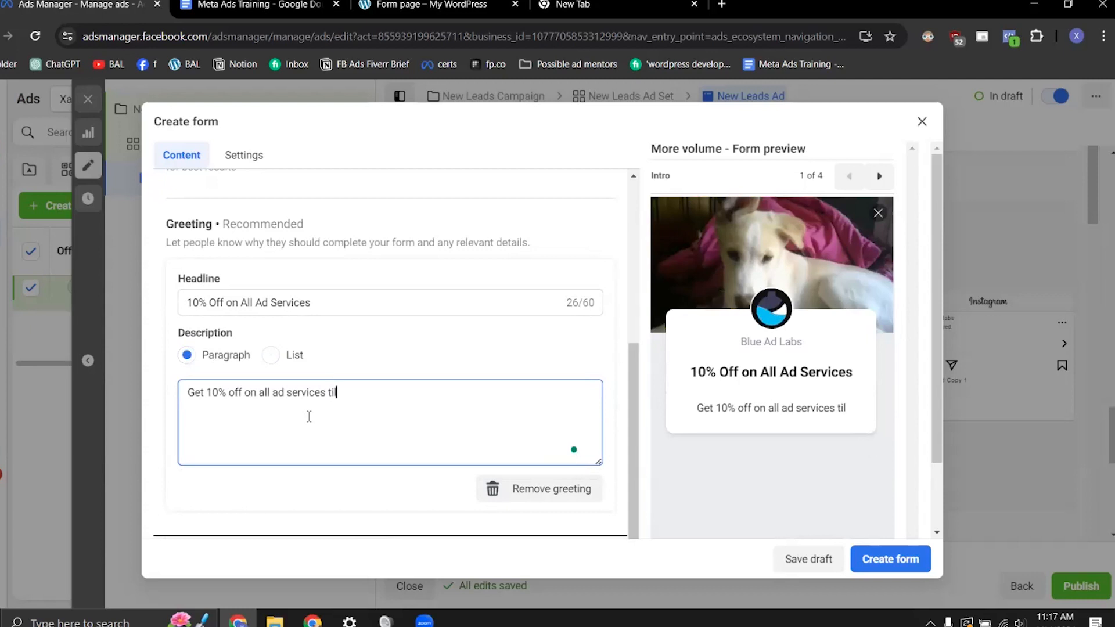
text(l 5 May)
key(BackSpace)
key(BackSpace)
key(BackSpace)
key(BackSpace)
text(th May.)
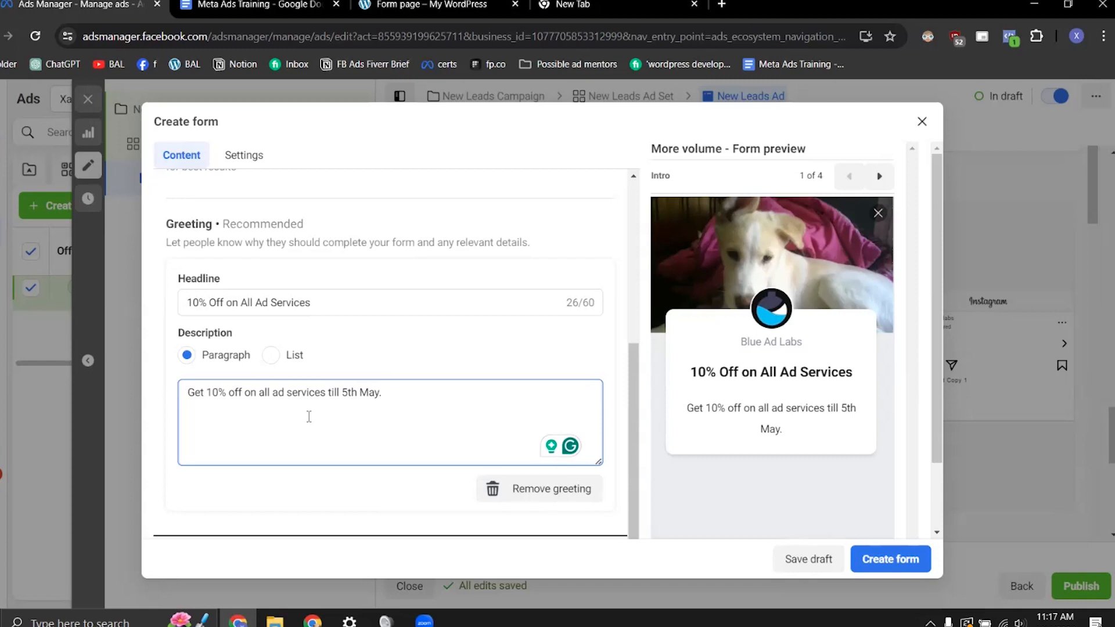
Add a phone number field to the form's prefill questions and move Full name above Email
scroll(378, 386, down, 1)
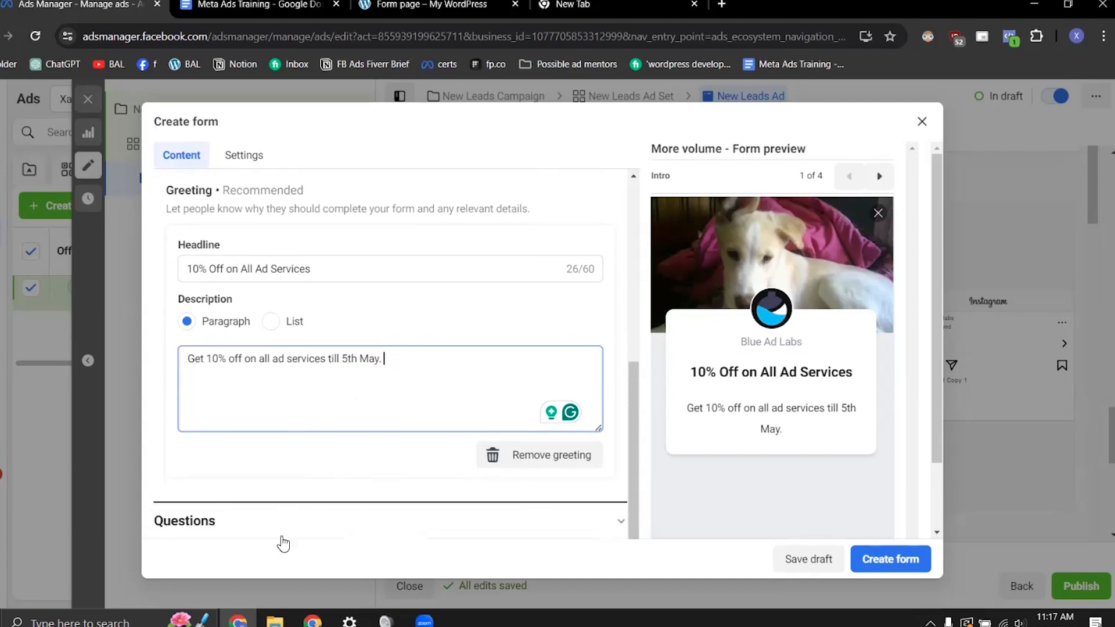
click(209, 521)
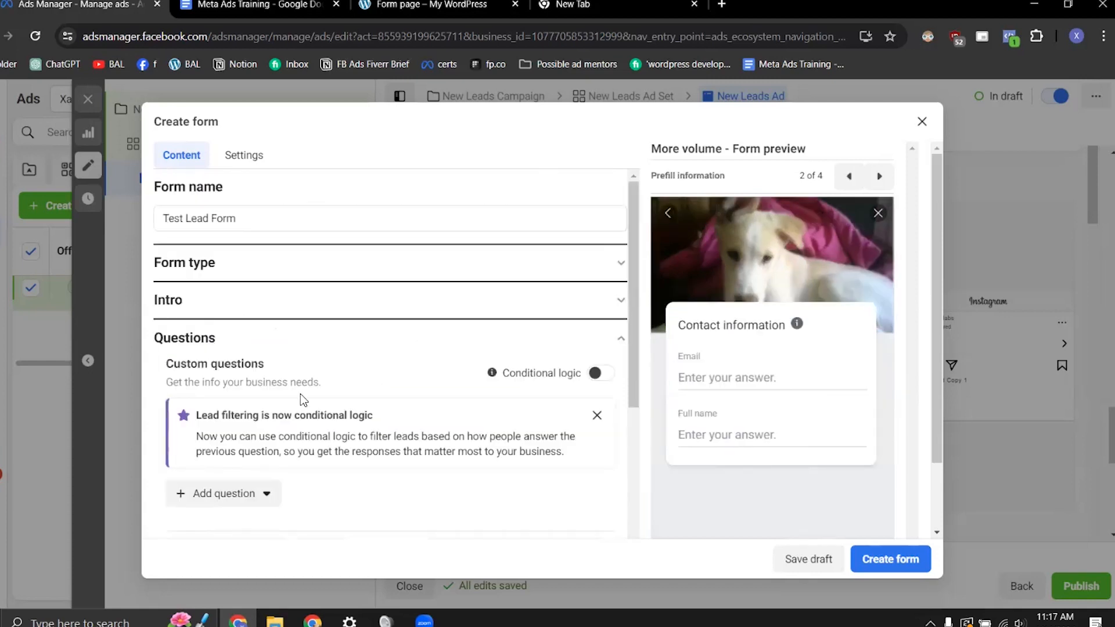
scroll(301, 393, down, 6)
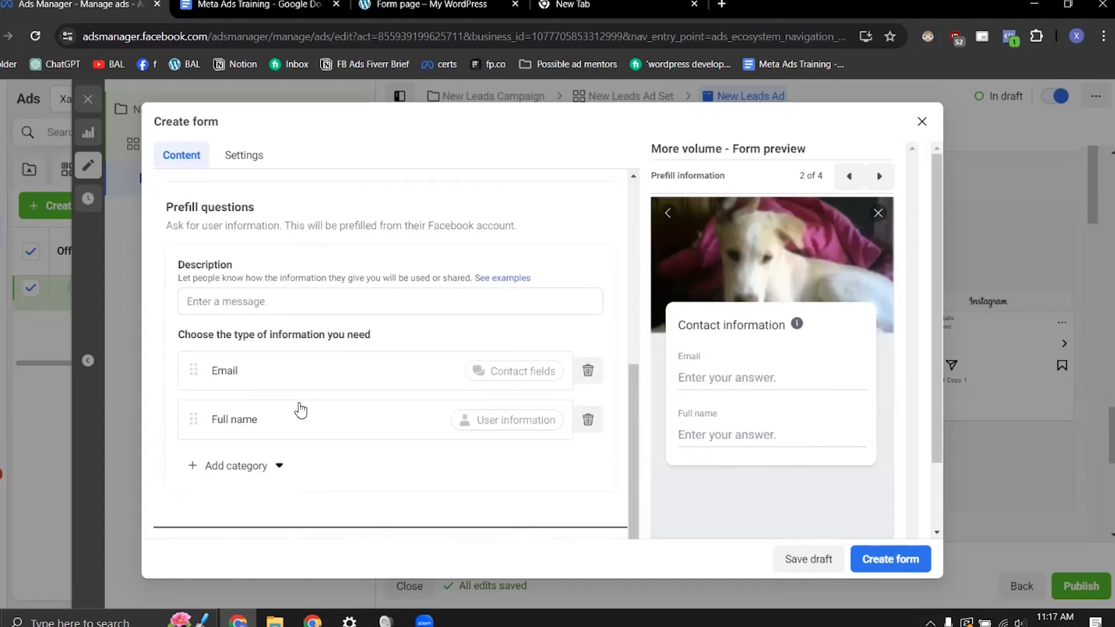
click(243, 467)
mouse_move(336, 326)
click(389, 351)
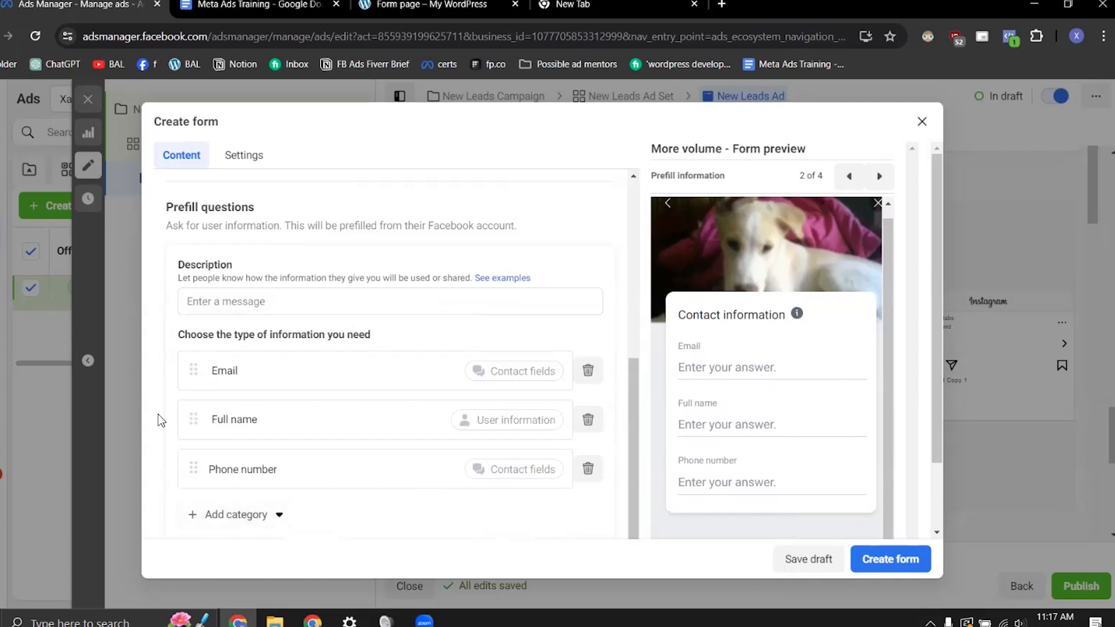
drag(194, 416, 187, 349)
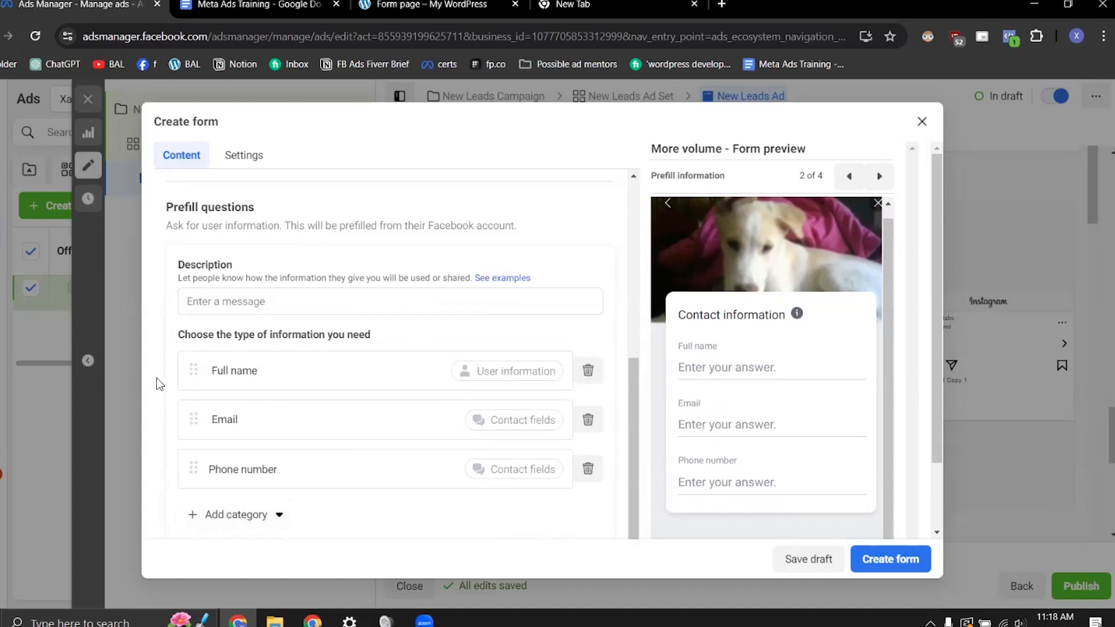
Add a short answer custom question reading "What is Your Website?"
scroll(306, 445, up, 3)
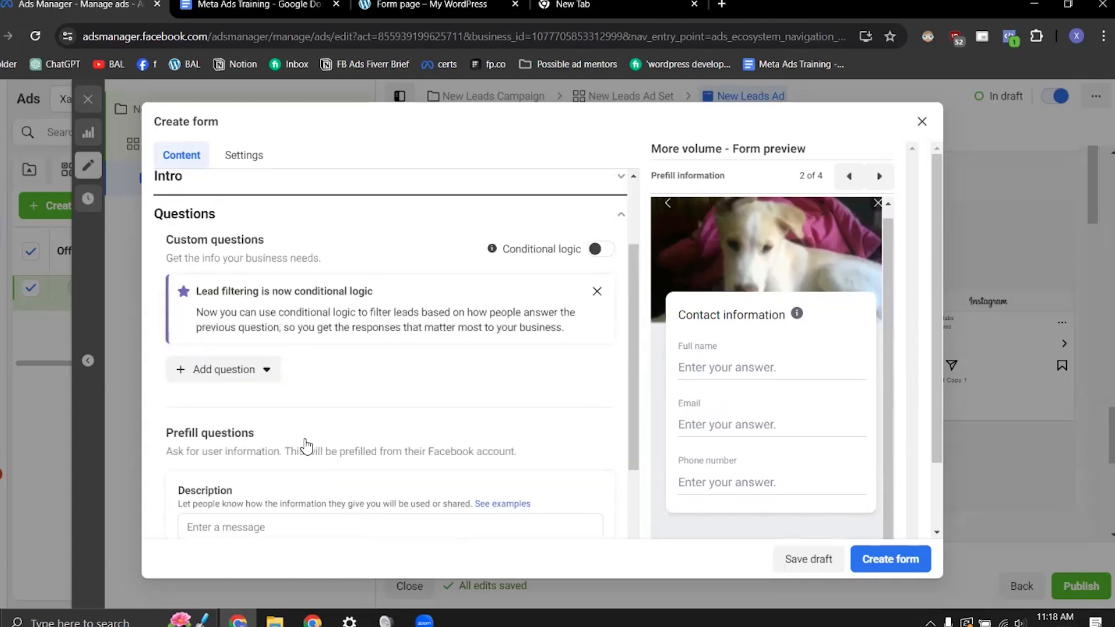
click(225, 372)
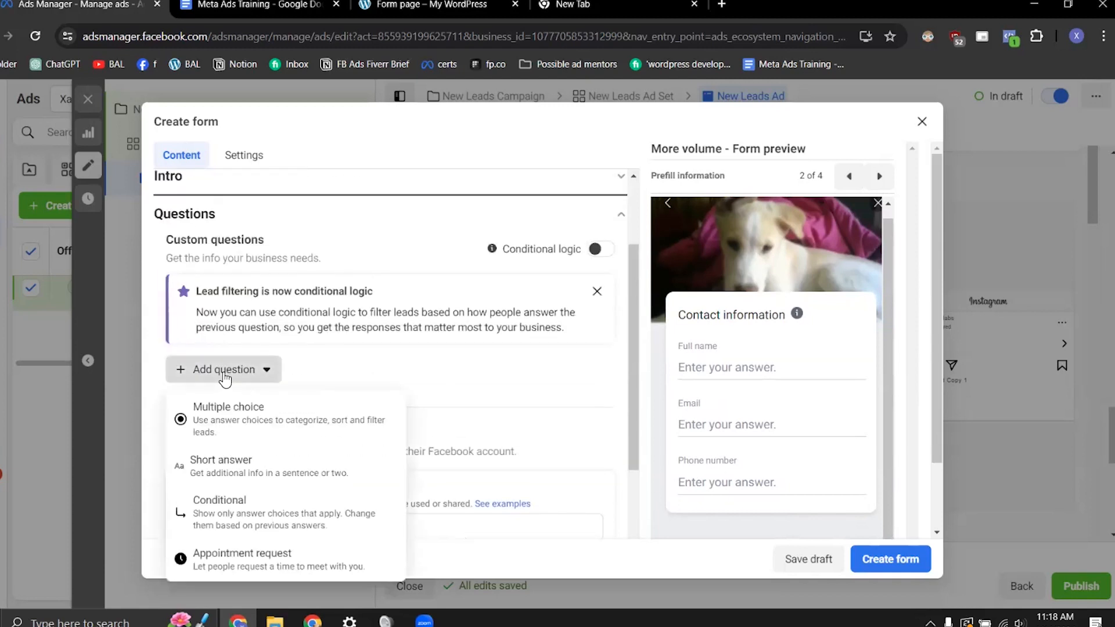
click(263, 473)
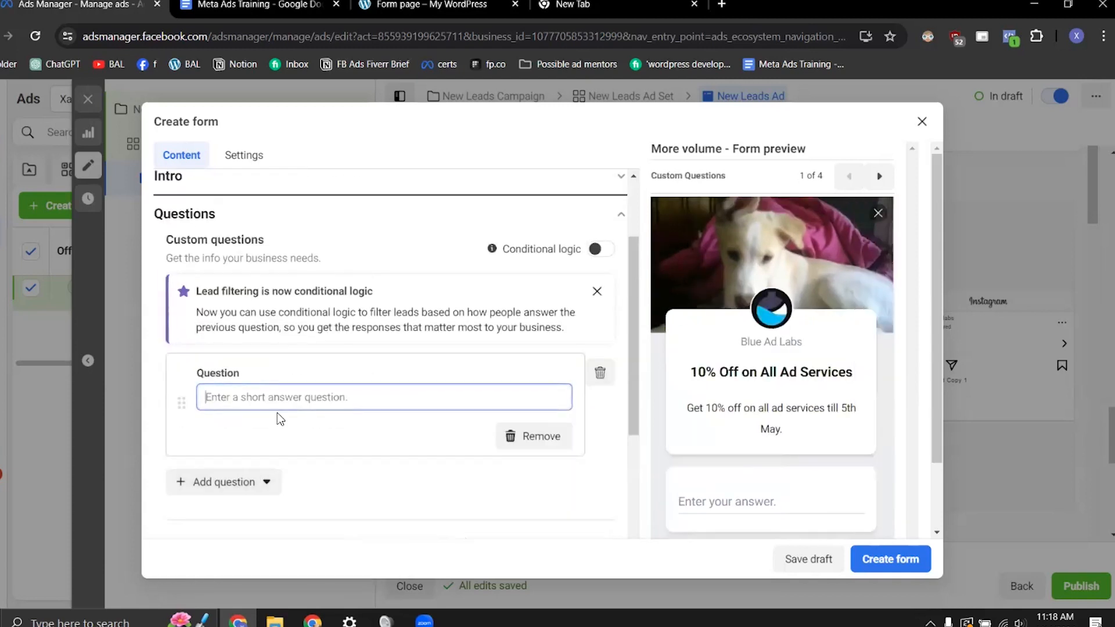
text(What is Your Website?)
scroll(750, 427, down, 1)
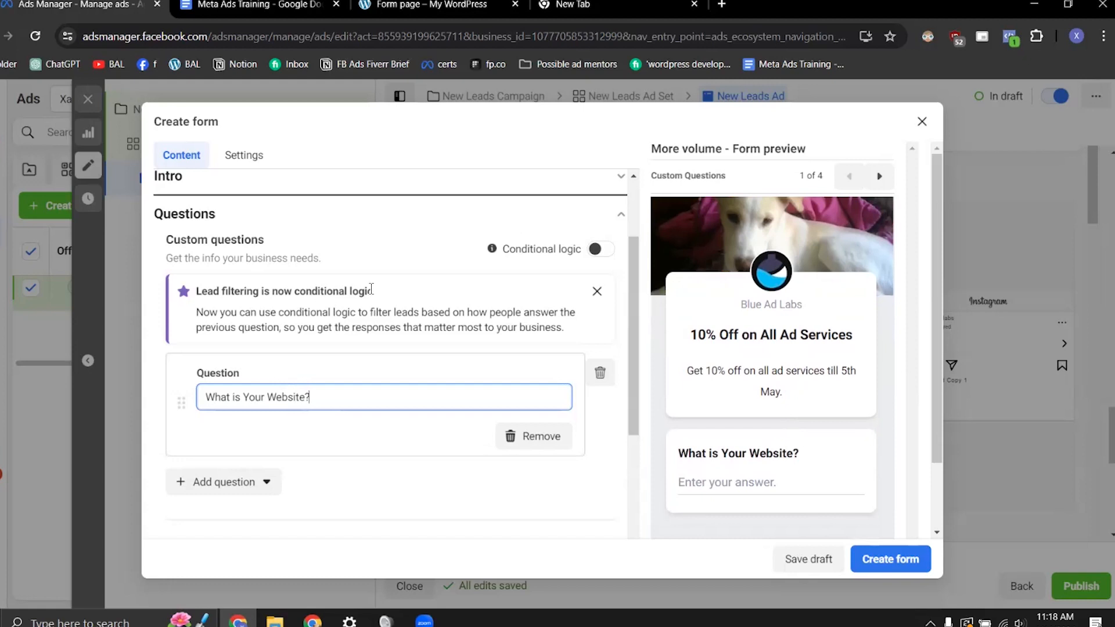
Set the prefill questions description to "We will use this information to contact you."
scroll(306, 451, down, 5)
click(237, 478)
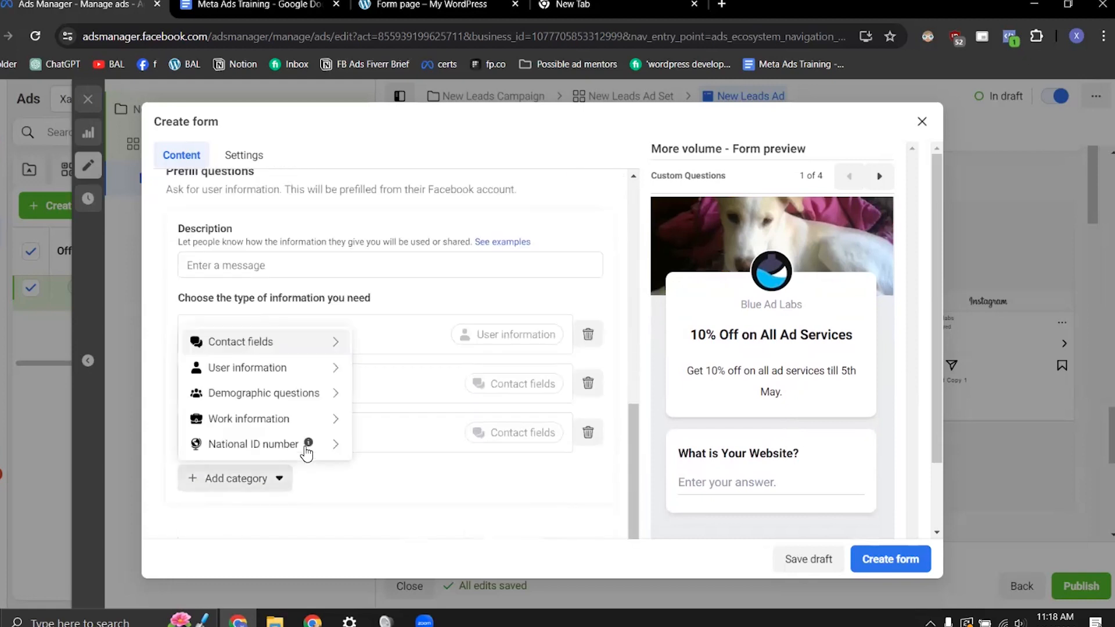
scroll(343, 254, up, 1)
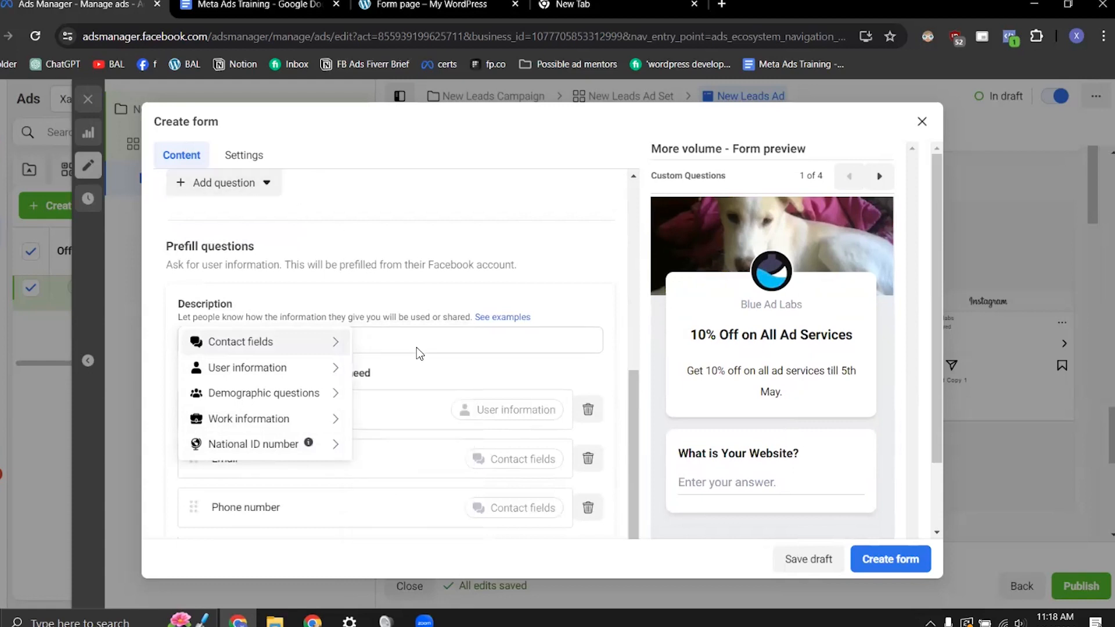
click(420, 341)
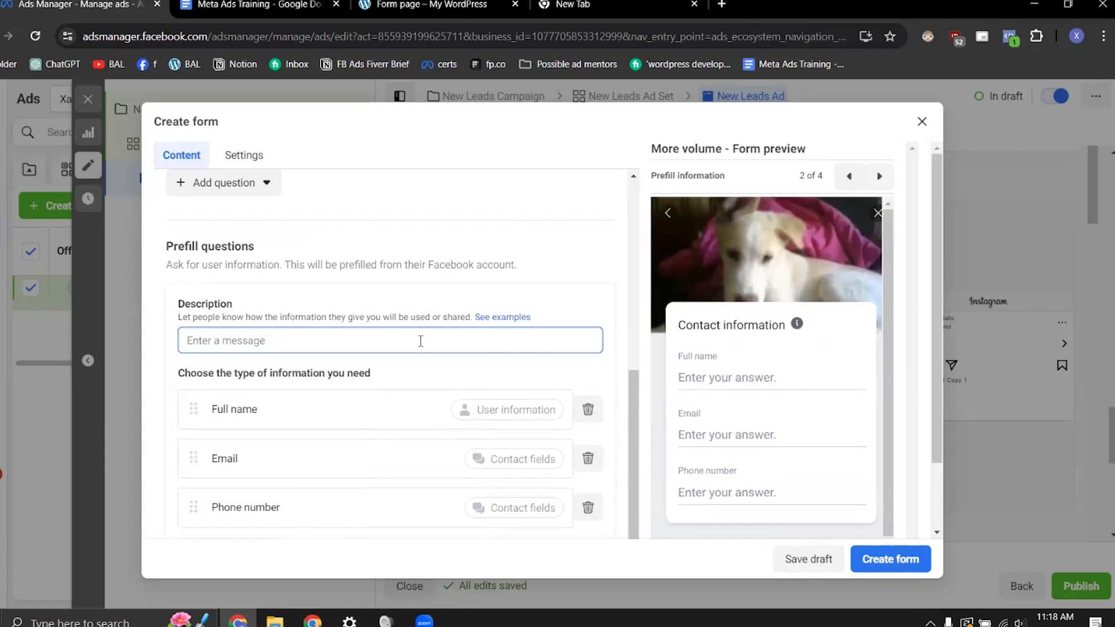
text(We )
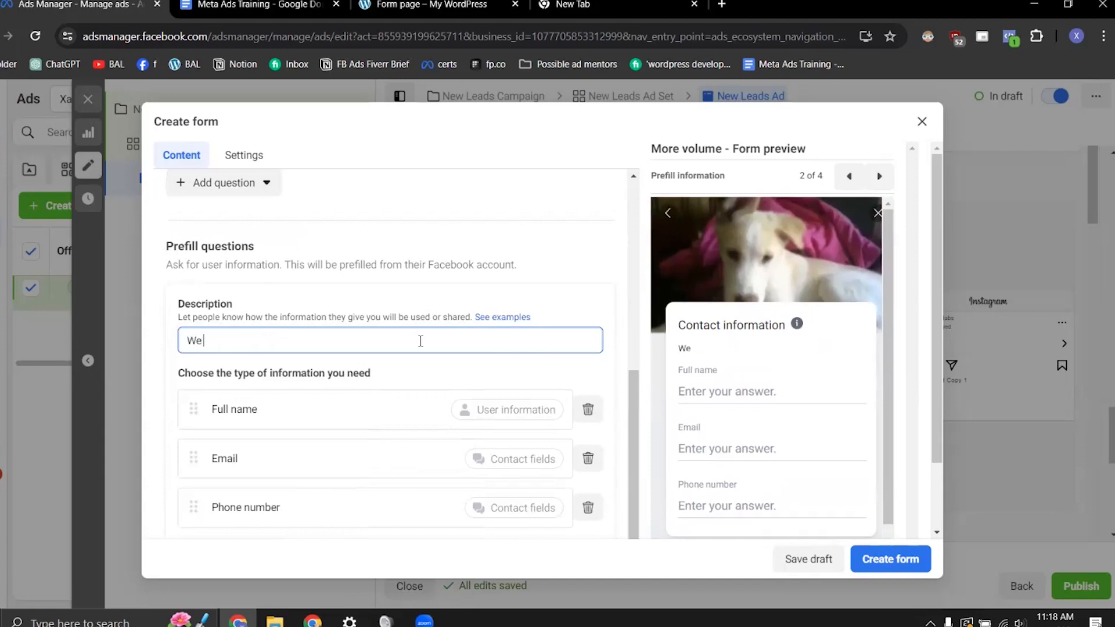
text(will use this information to)
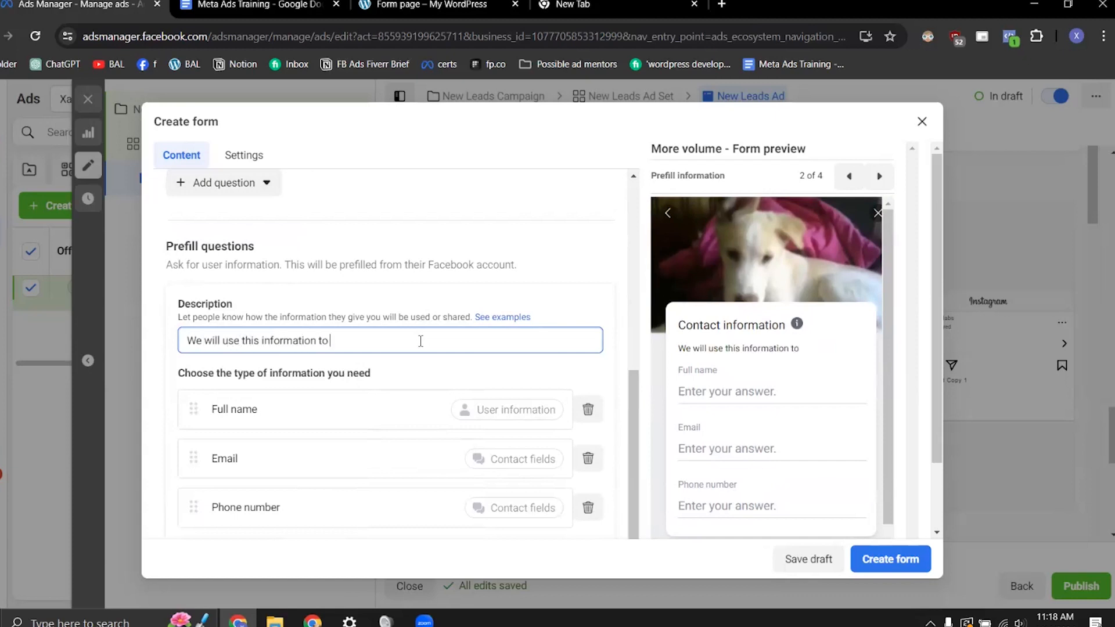
text( contact you.)
scroll(343, 433, down, 3)
click(355, 483)
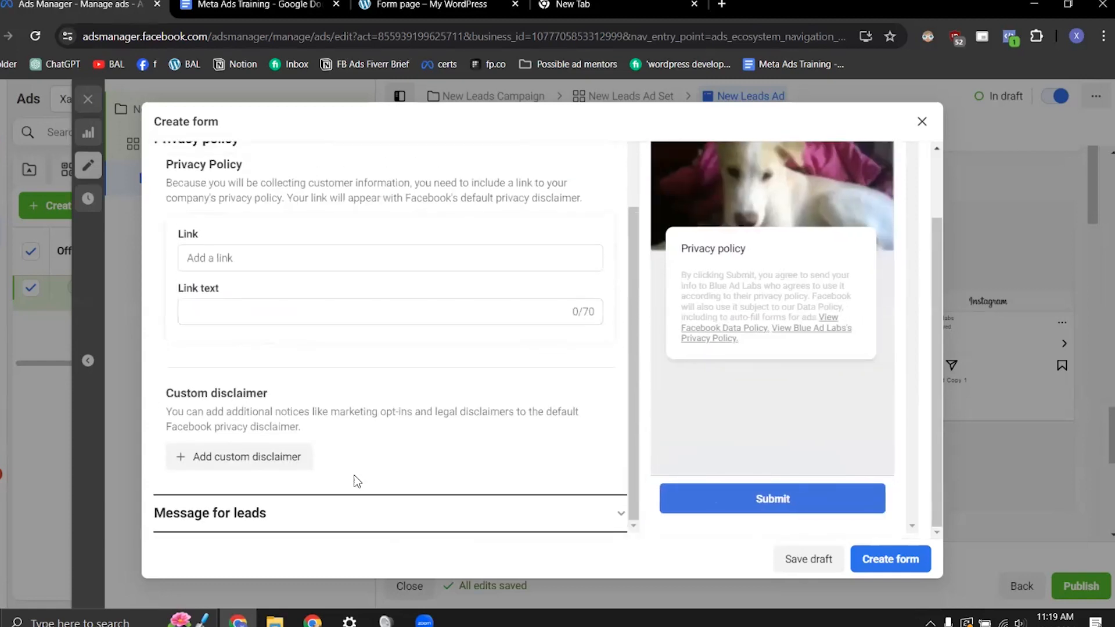
click(239, 258)
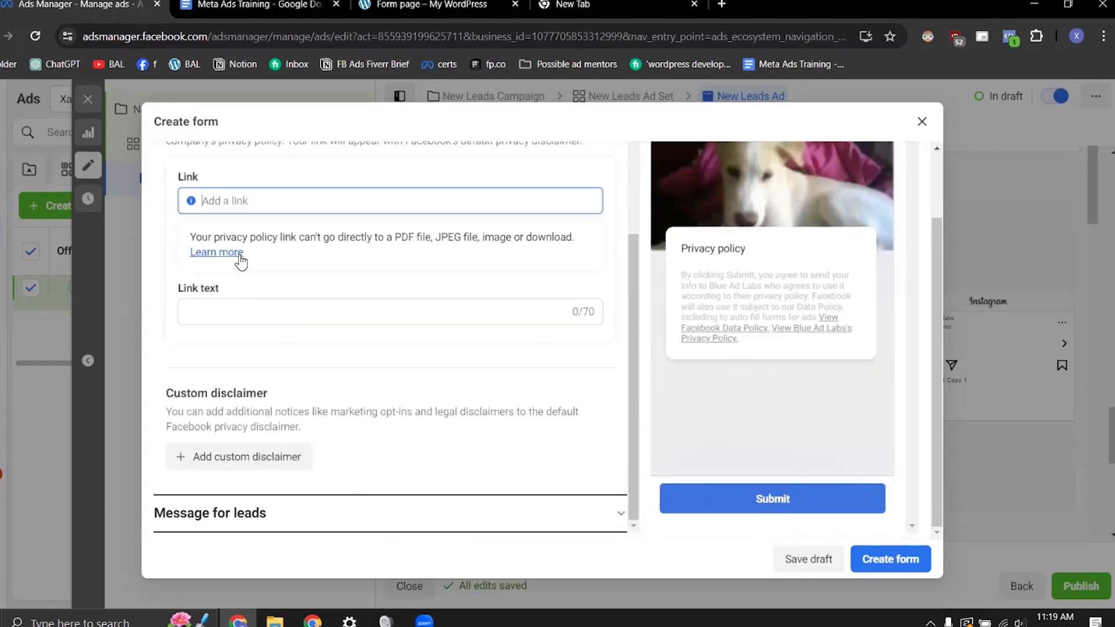
click(416, 11)
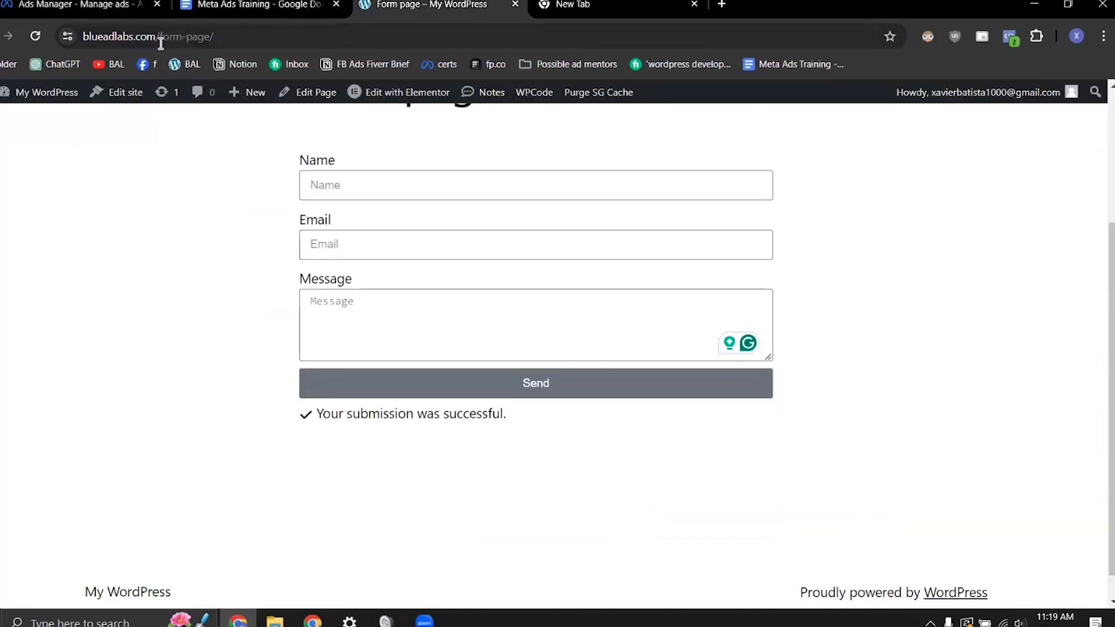
drag(155, 35, 56, 35)
key(ctrl+c)
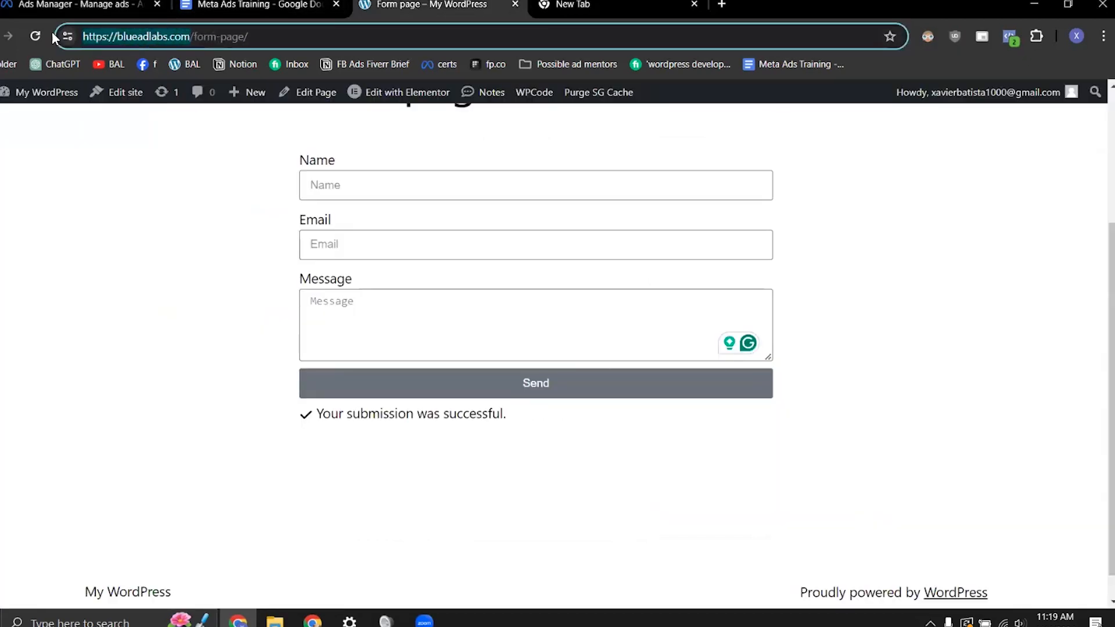
click(43, 5)
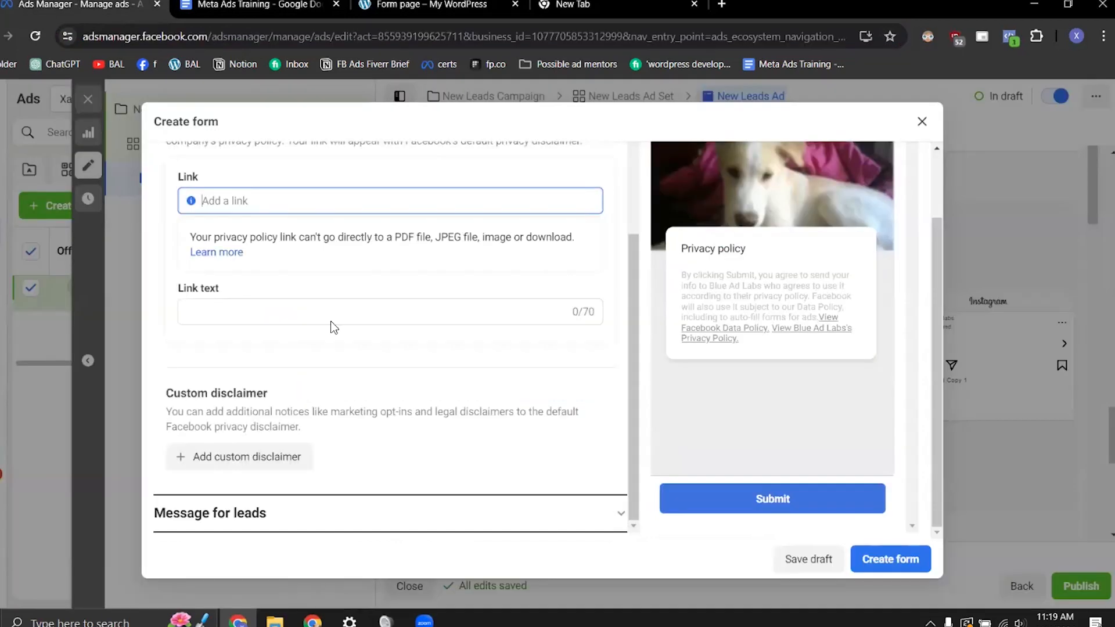
click(321, 202)
key(ctrl+v)
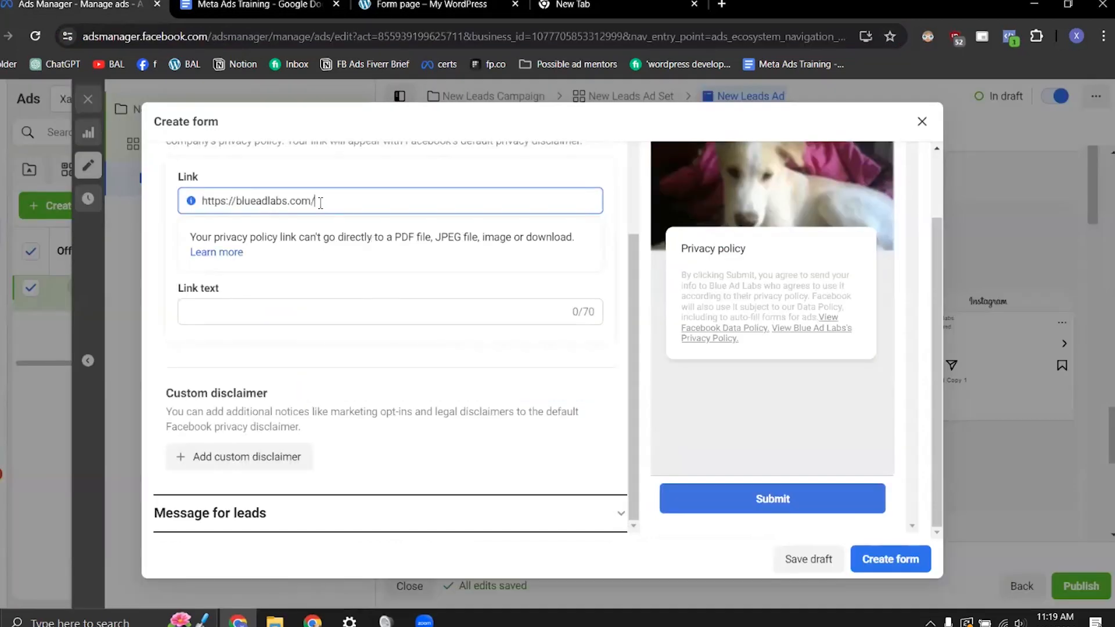
Review the message for leads with its View website call to action and create the form
click(300, 510)
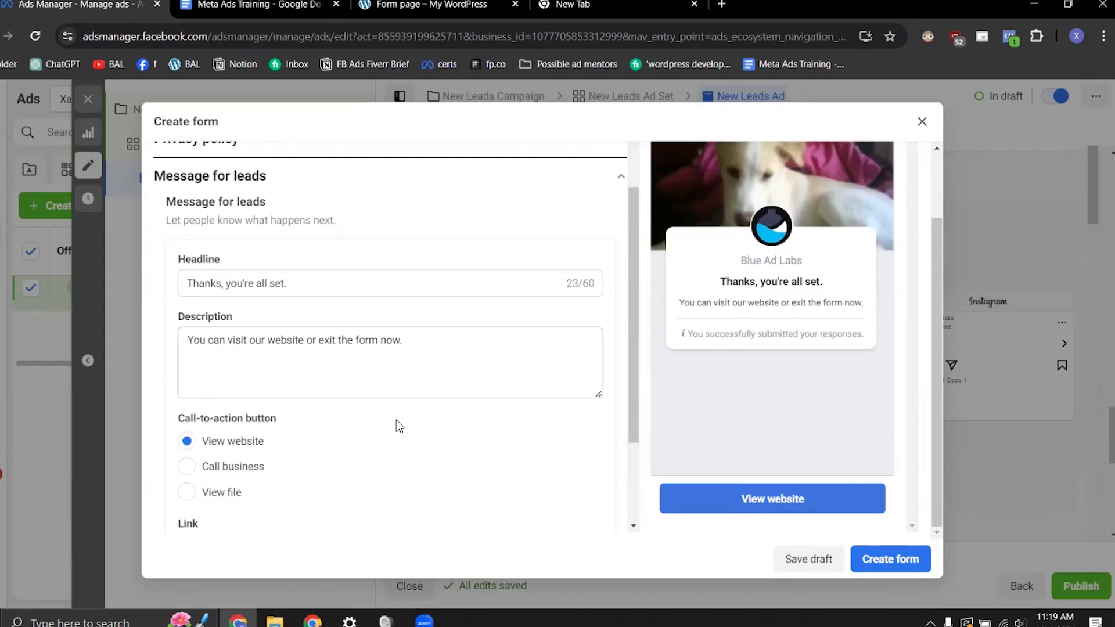
scroll(396, 420, down, 2)
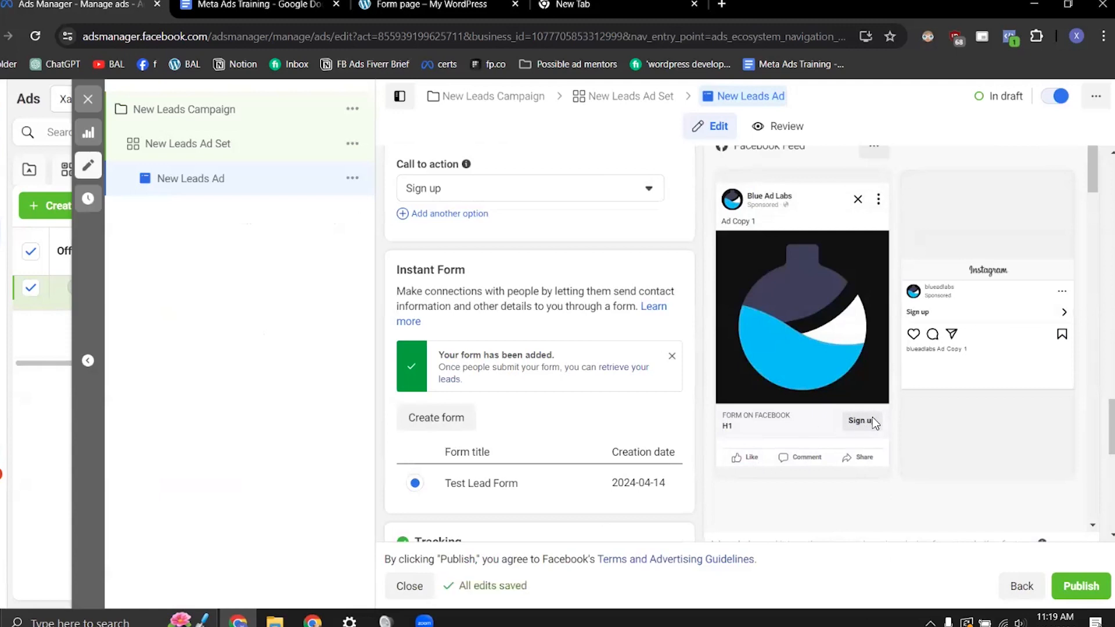
Examine the ad previews and the instant form preview from the custom questions through to the message for leads
scroll(860, 445, down, 1)
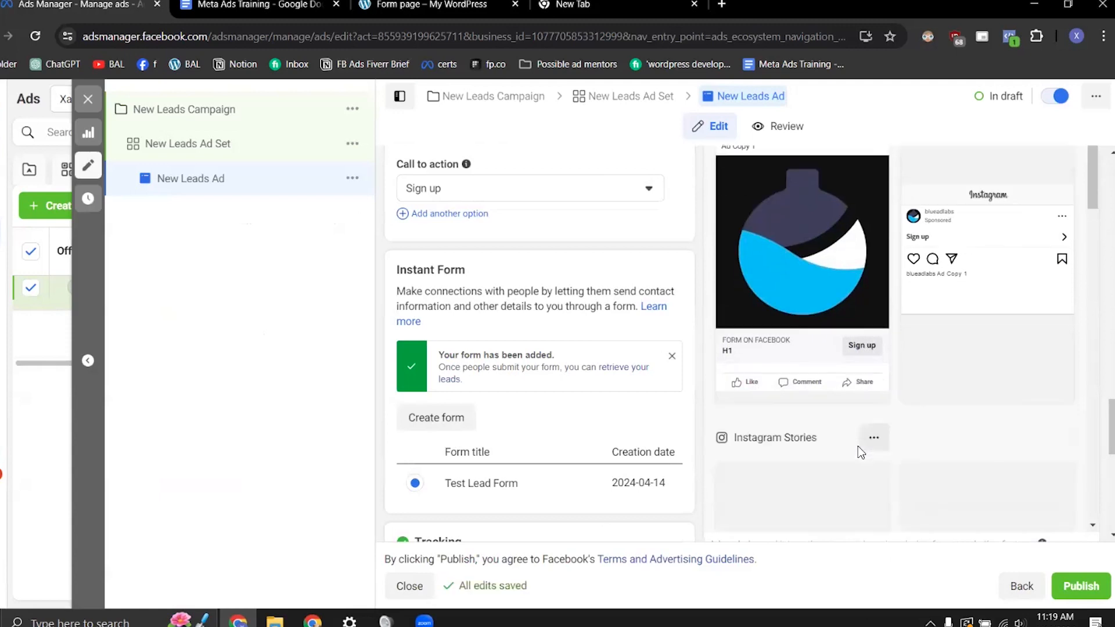
scroll(855, 475, down, 5)
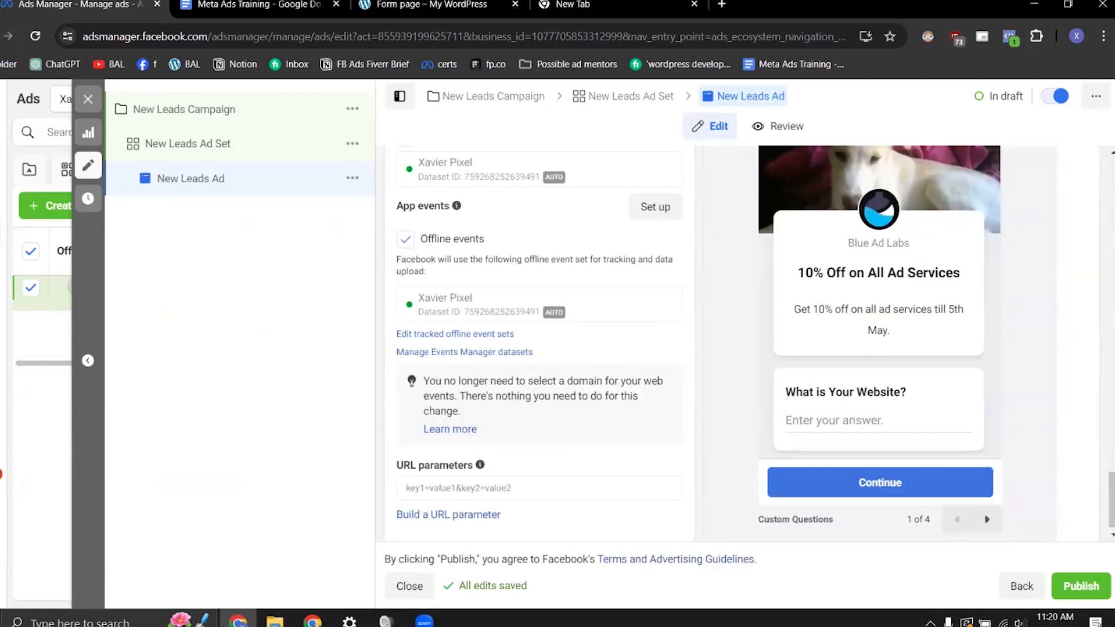
scroll(793, 243, up, 2)
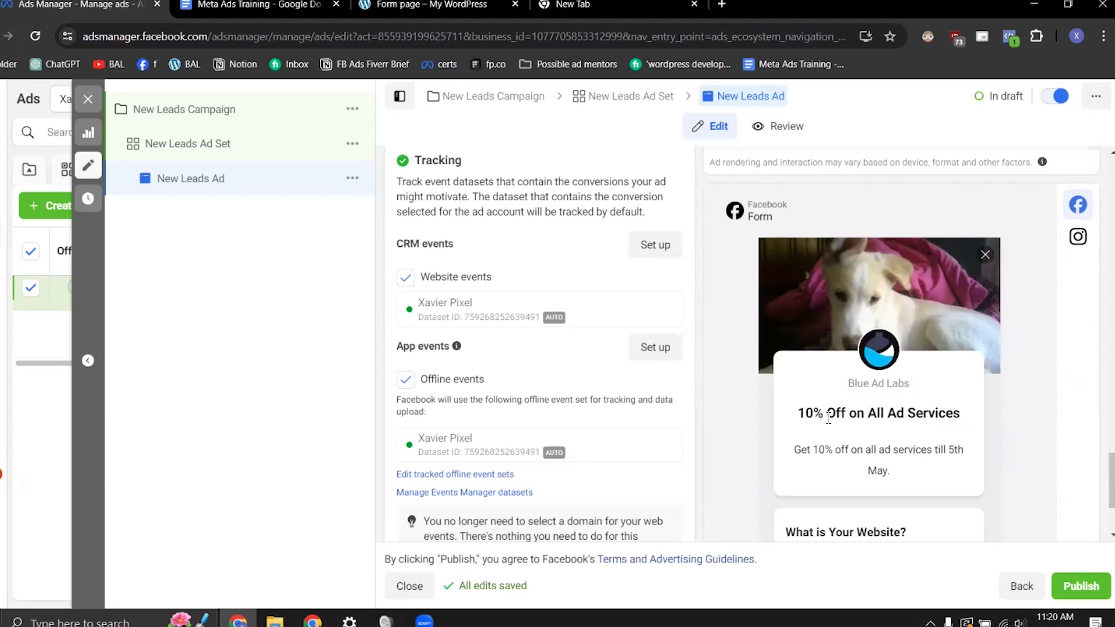
scroll(892, 404, down, 1)
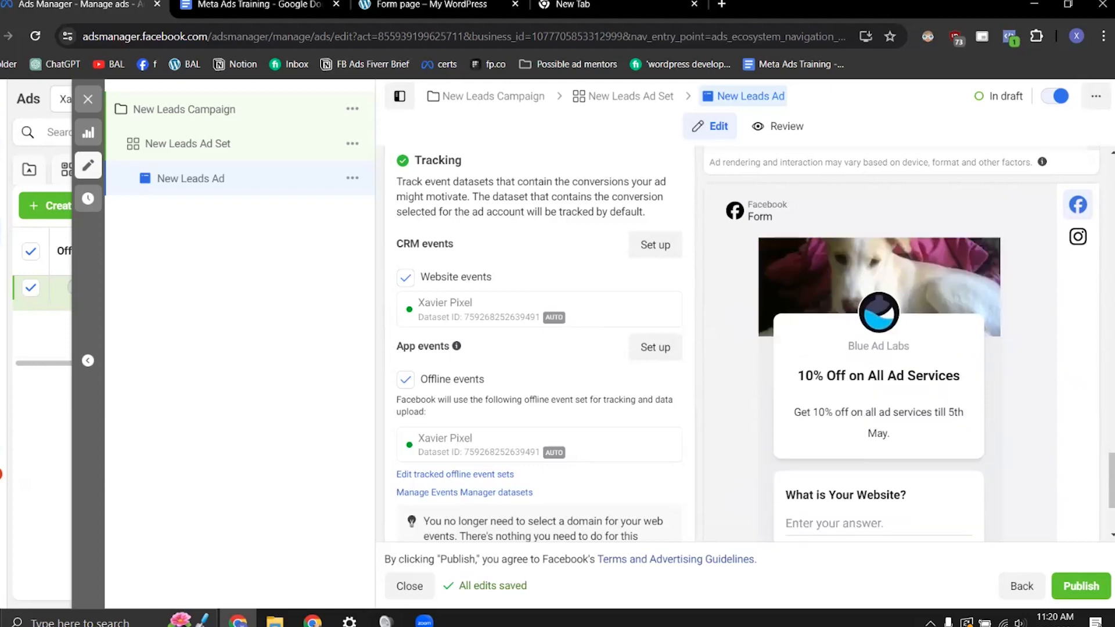
scroll(892, 405, down, 3)
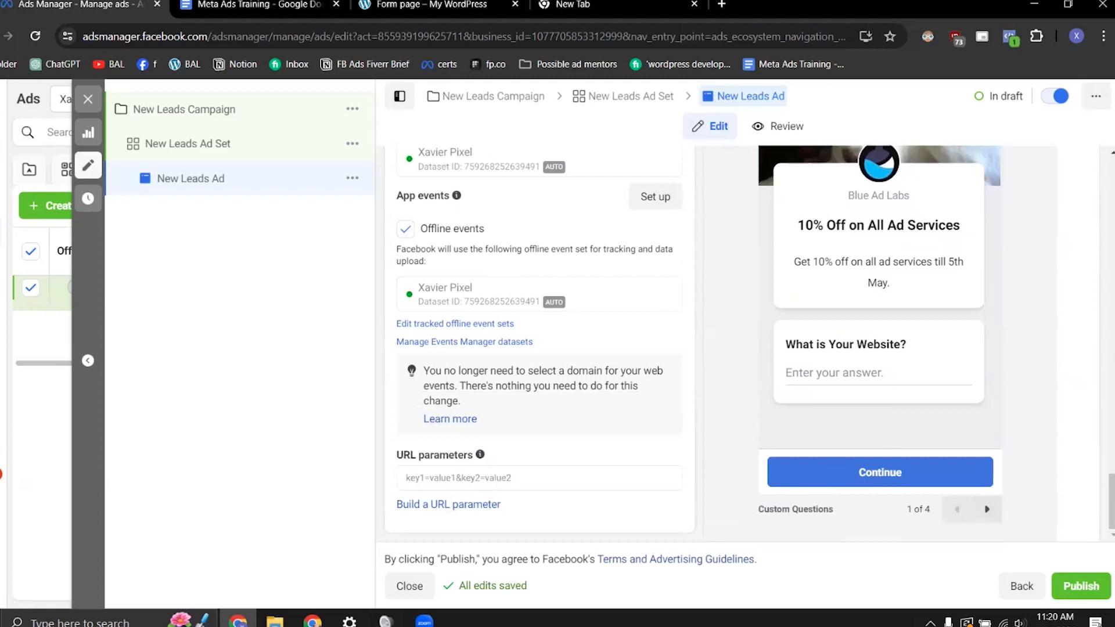
click(987, 510)
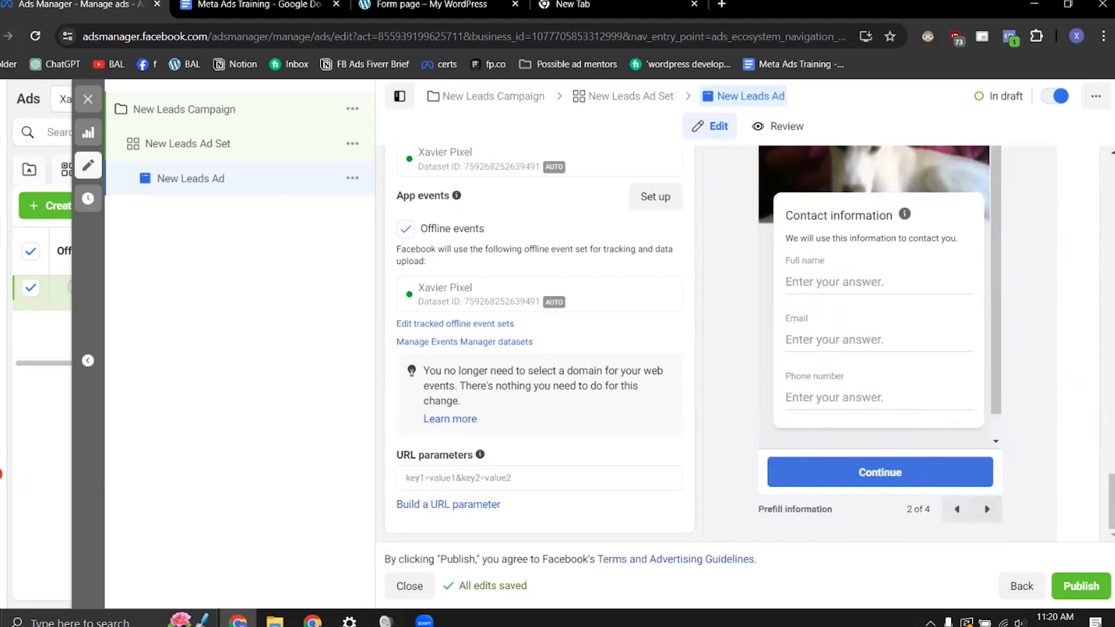
click(986, 509)
click(987, 509)
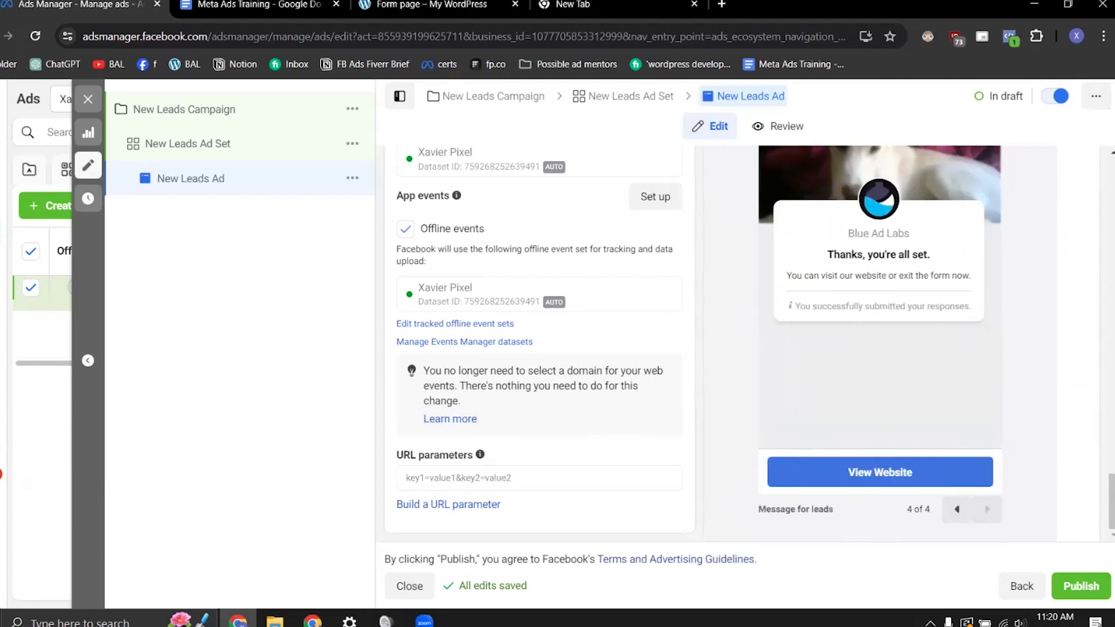